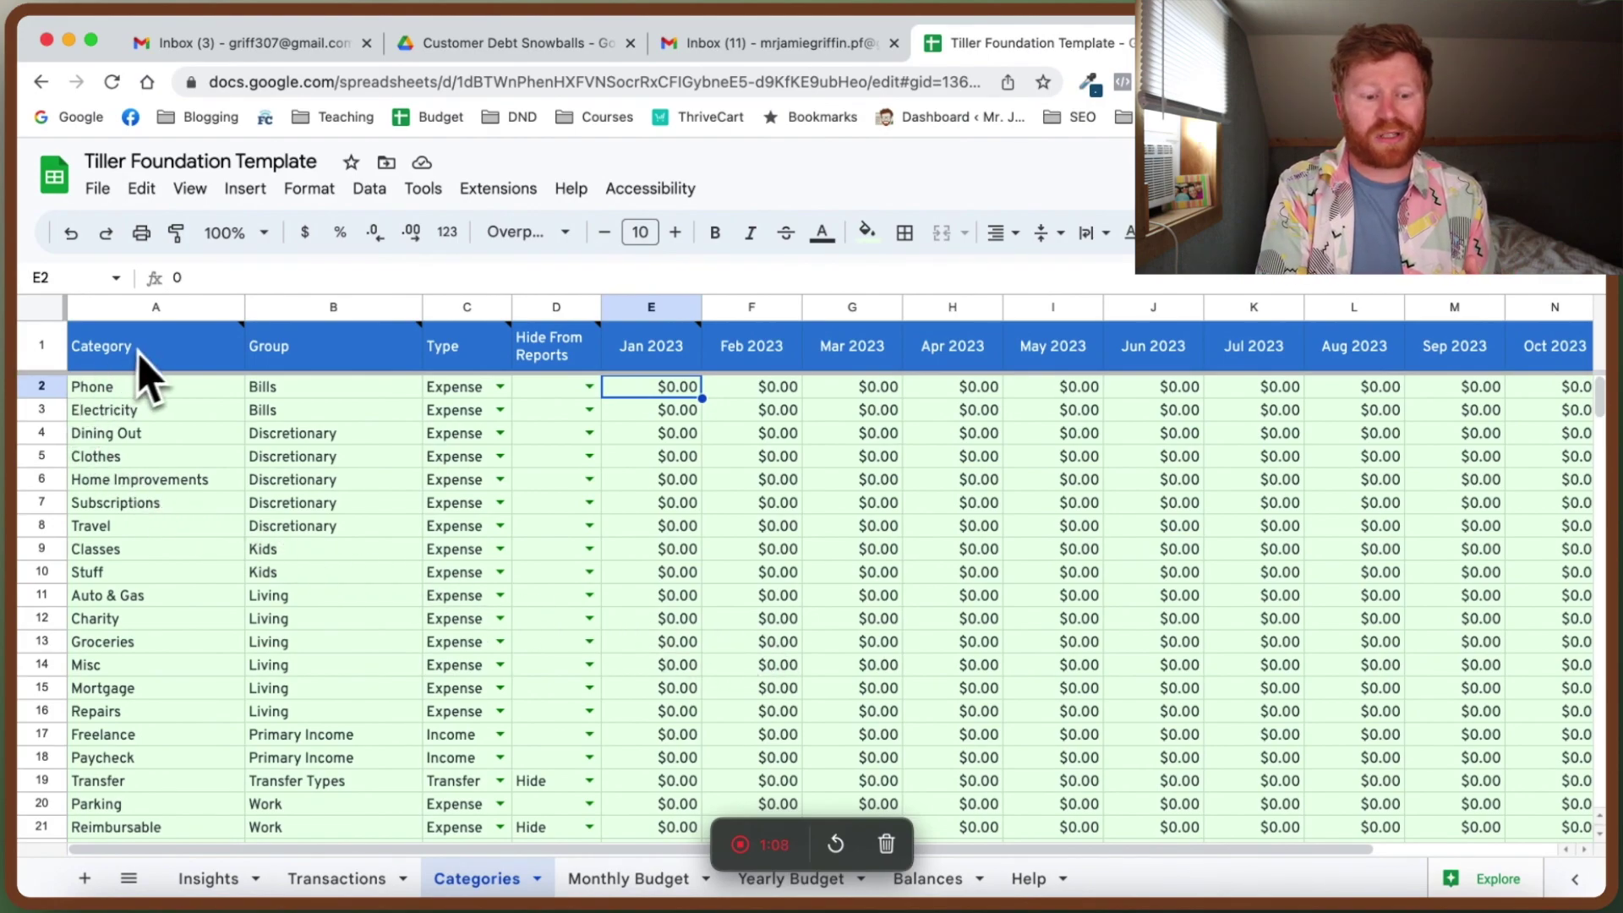
Overwrite the sample names in column A with personal categories like Mortgage, Comfort Systems, Hulu, Peacock and Starbucks
{"action": "mouse_move", "coordinate": [137, 362]}
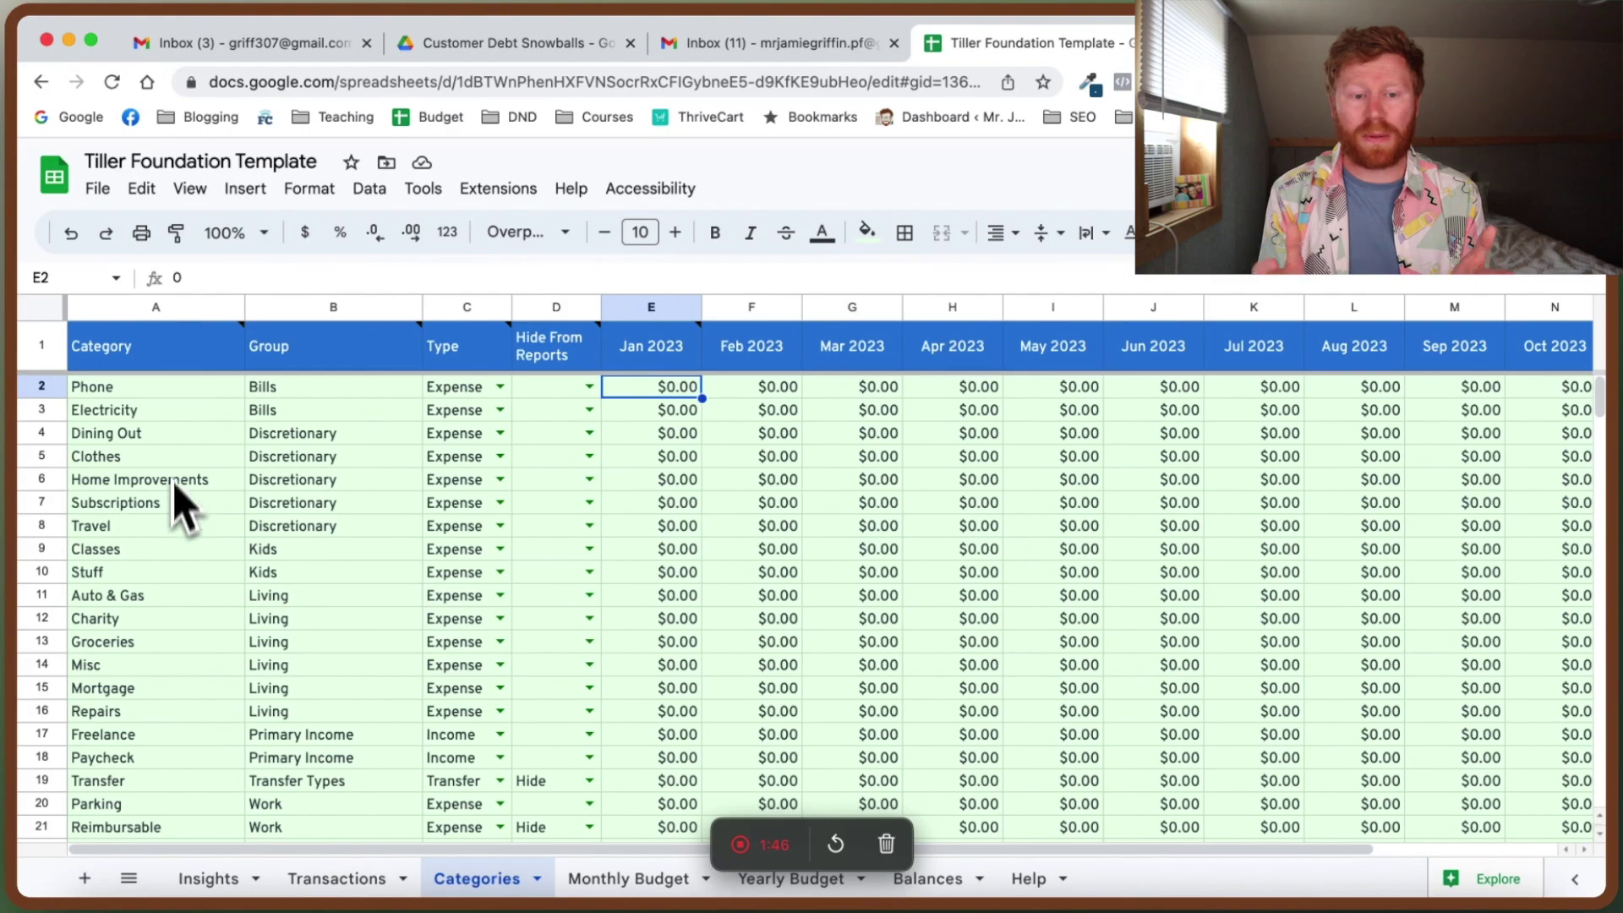
{"action": "left_click", "coordinate": [167, 390]}
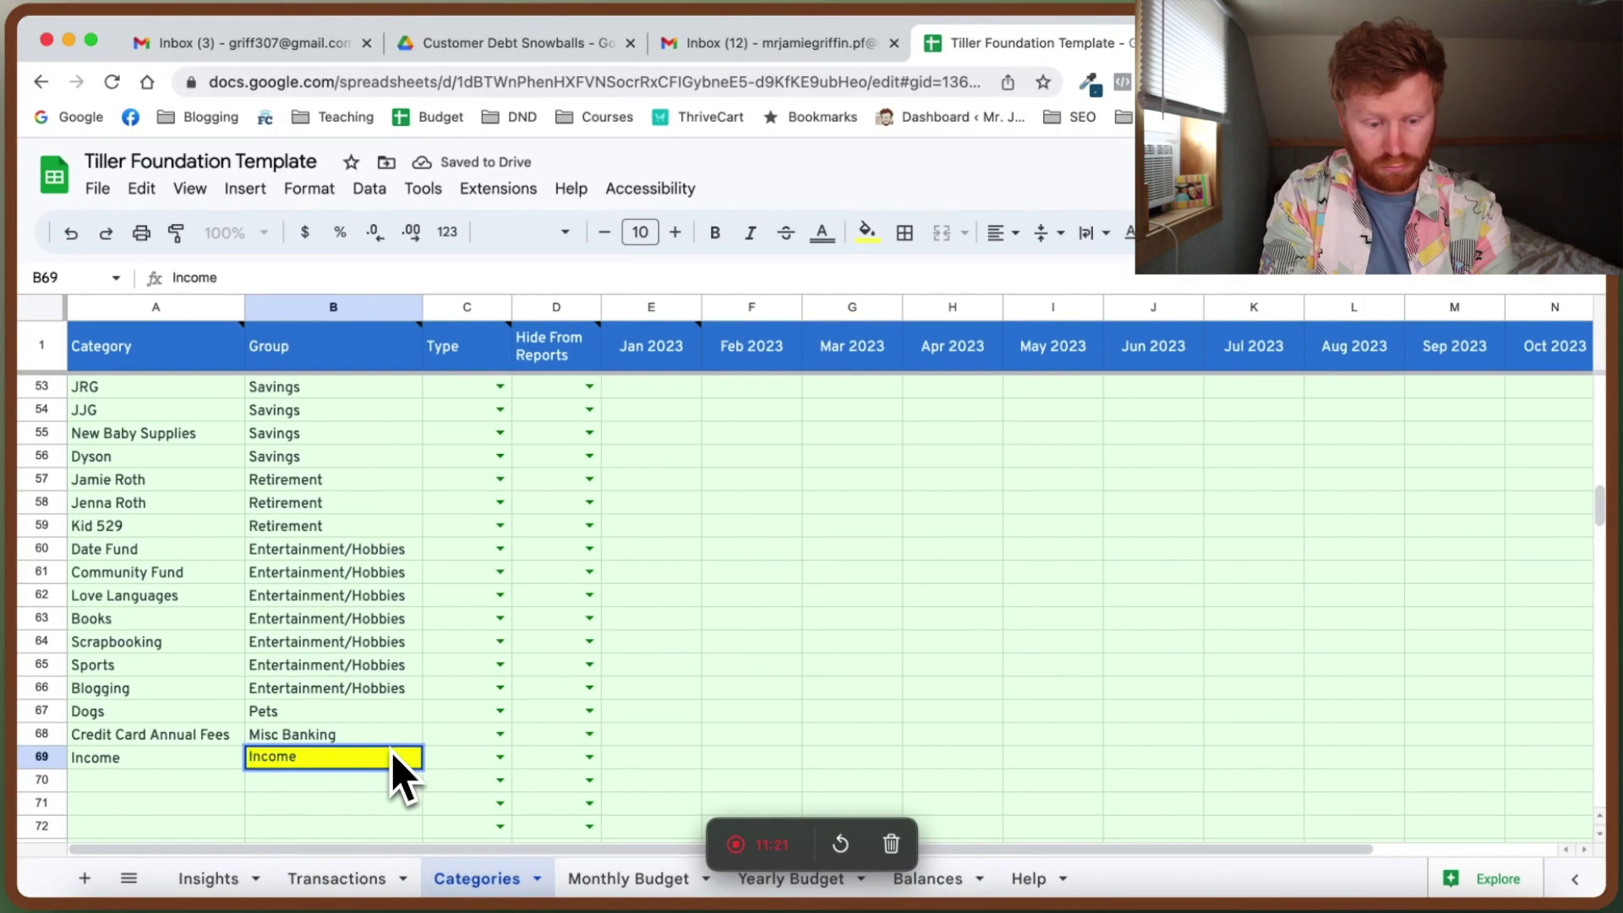
Assign groups like Home, Living, Kids and Savings to each category, with Income in B69
{"action": "scroll", "coordinate": [394, 773], "scroll_direction": "up", "scroll_amount": 10}
Scroll down the category list to row 69 and change A69 from Income to Teaching Paycheck
{"action": "mouse_move", "coordinate": [321, 372]}
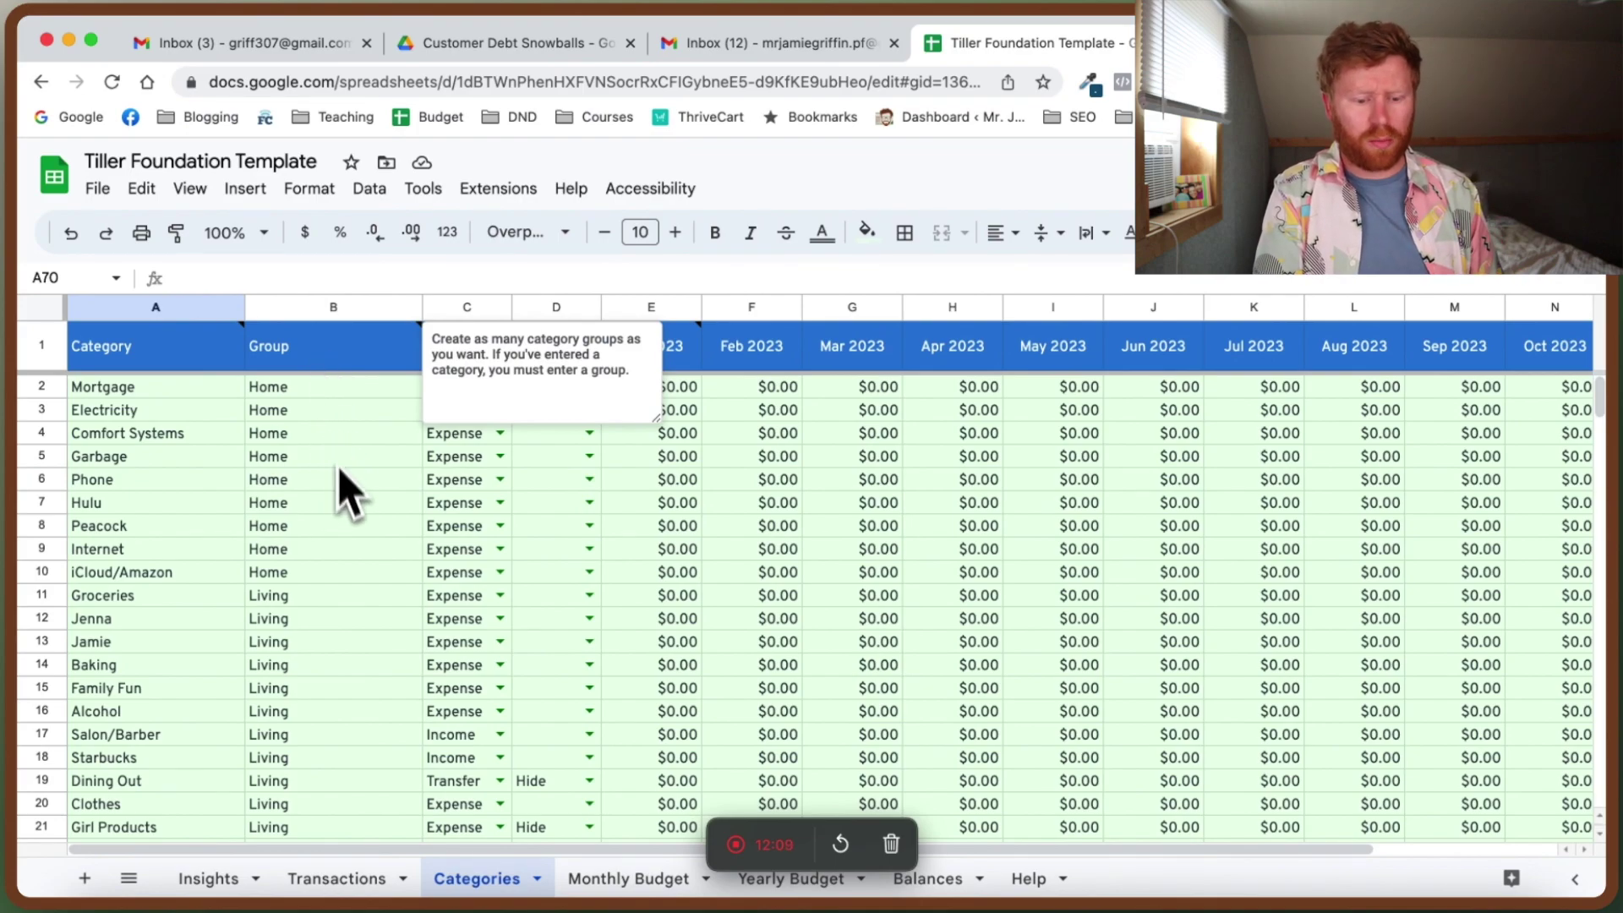
{"action": "scroll", "coordinate": [344, 524], "scroll_direction": "down", "scroll_amount": 3}
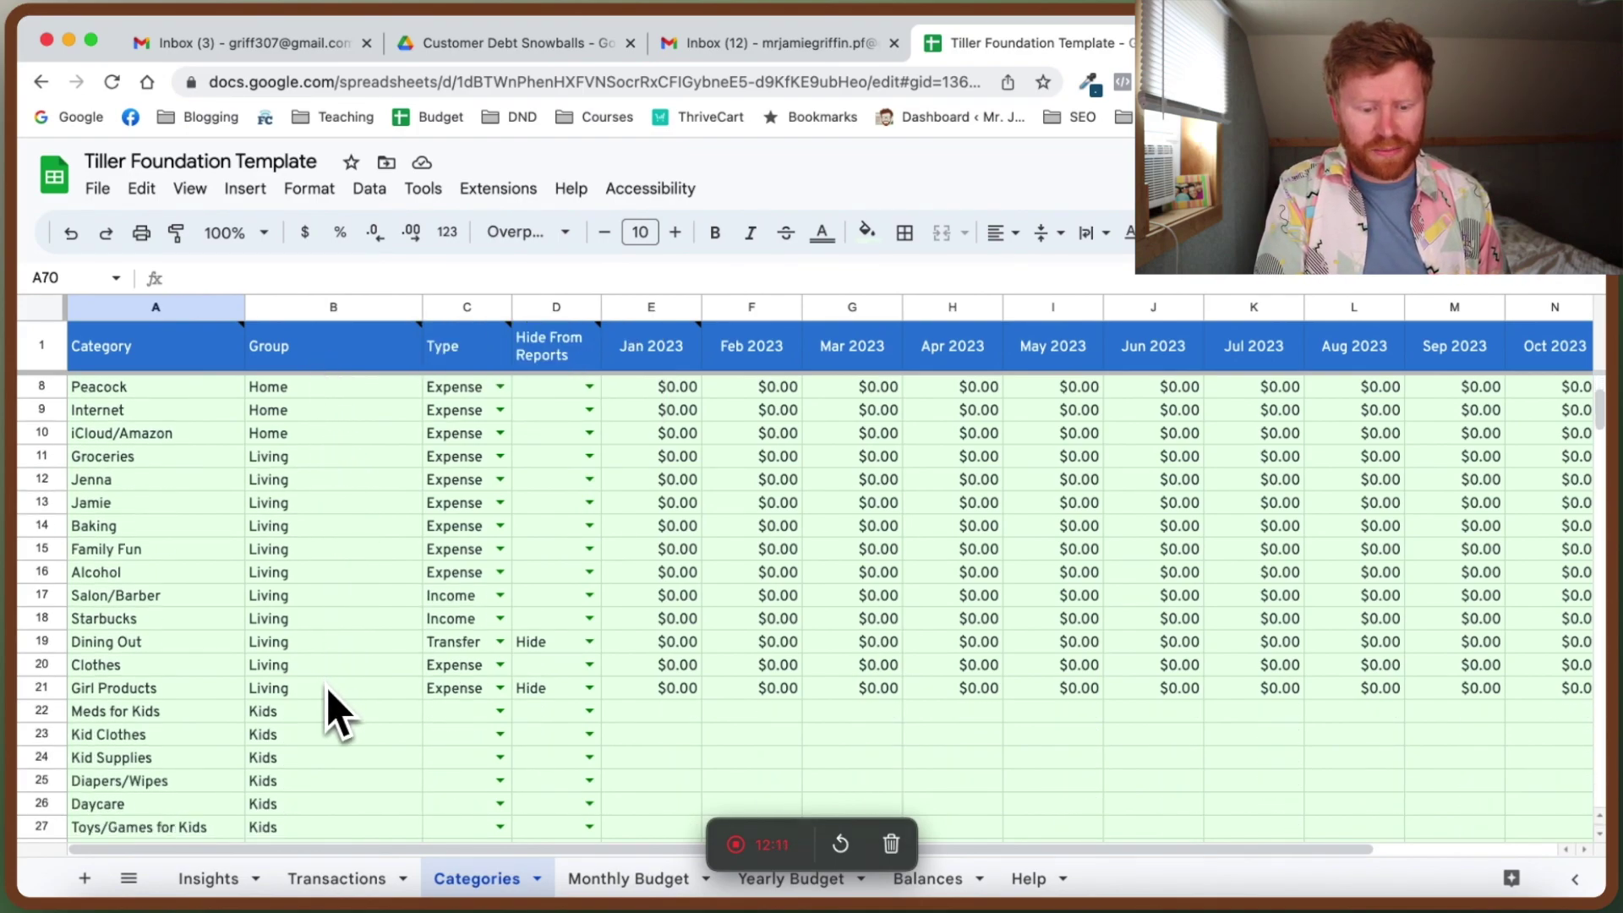
{"action": "scroll", "coordinate": [326, 688], "scroll_direction": "down", "scroll_amount": 3}
{"action": "scroll", "coordinate": [338, 638], "scroll_direction": "down", "scroll_amount": 2}
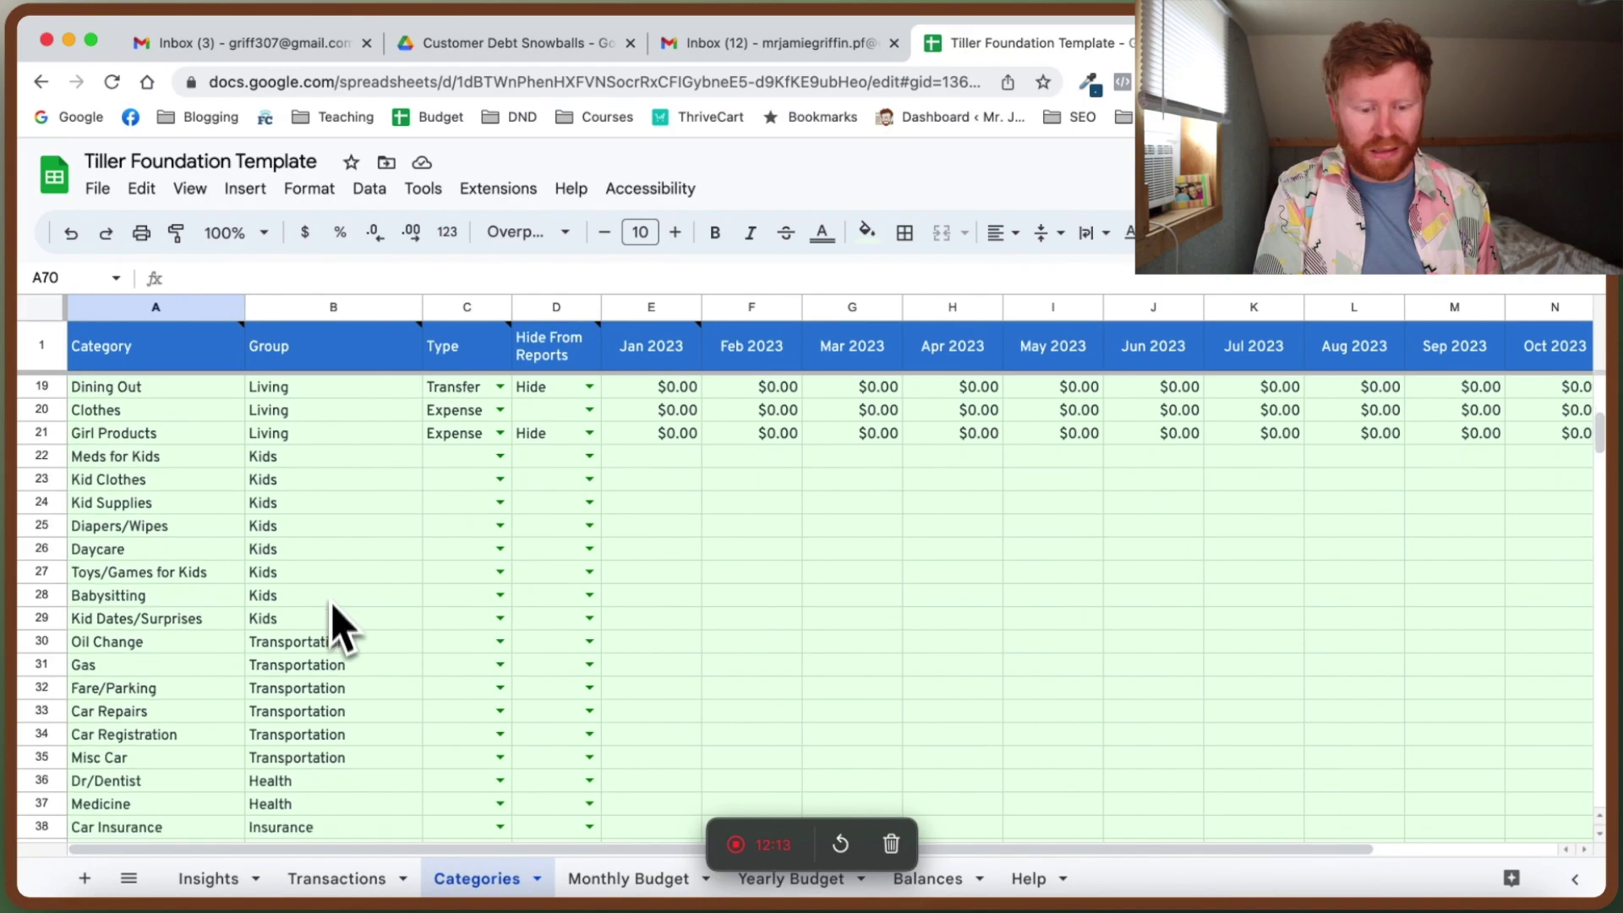
{"action": "scroll", "coordinate": [338, 681], "scroll_direction": "down", "scroll_amount": 1}
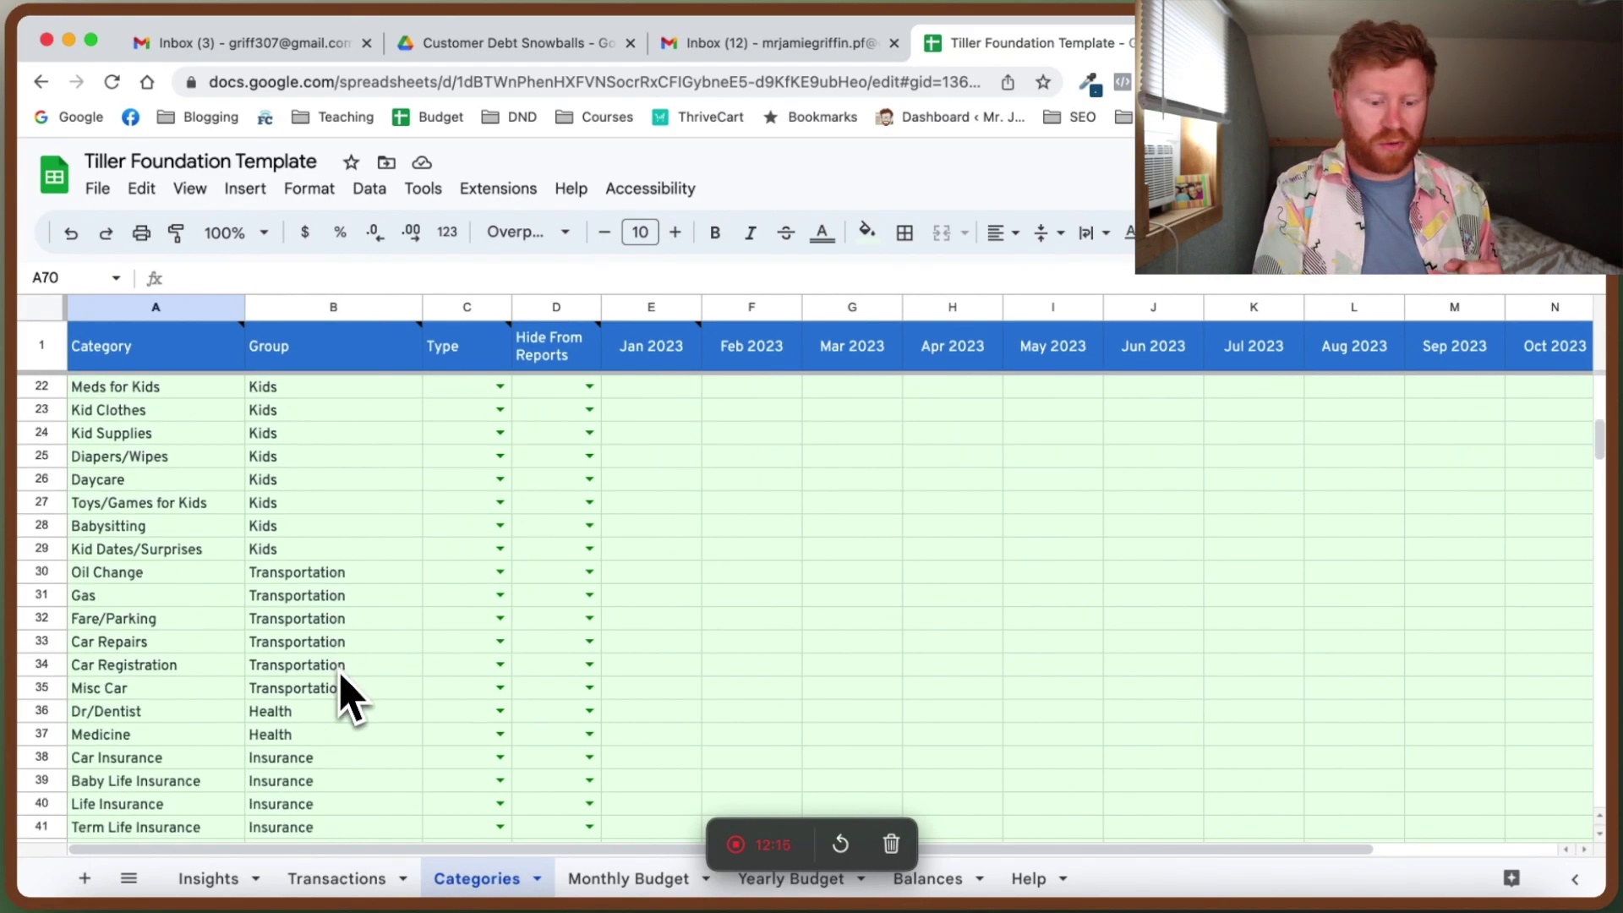
{"action": "scroll", "coordinate": [338, 694], "scroll_direction": "down", "scroll_amount": 1}
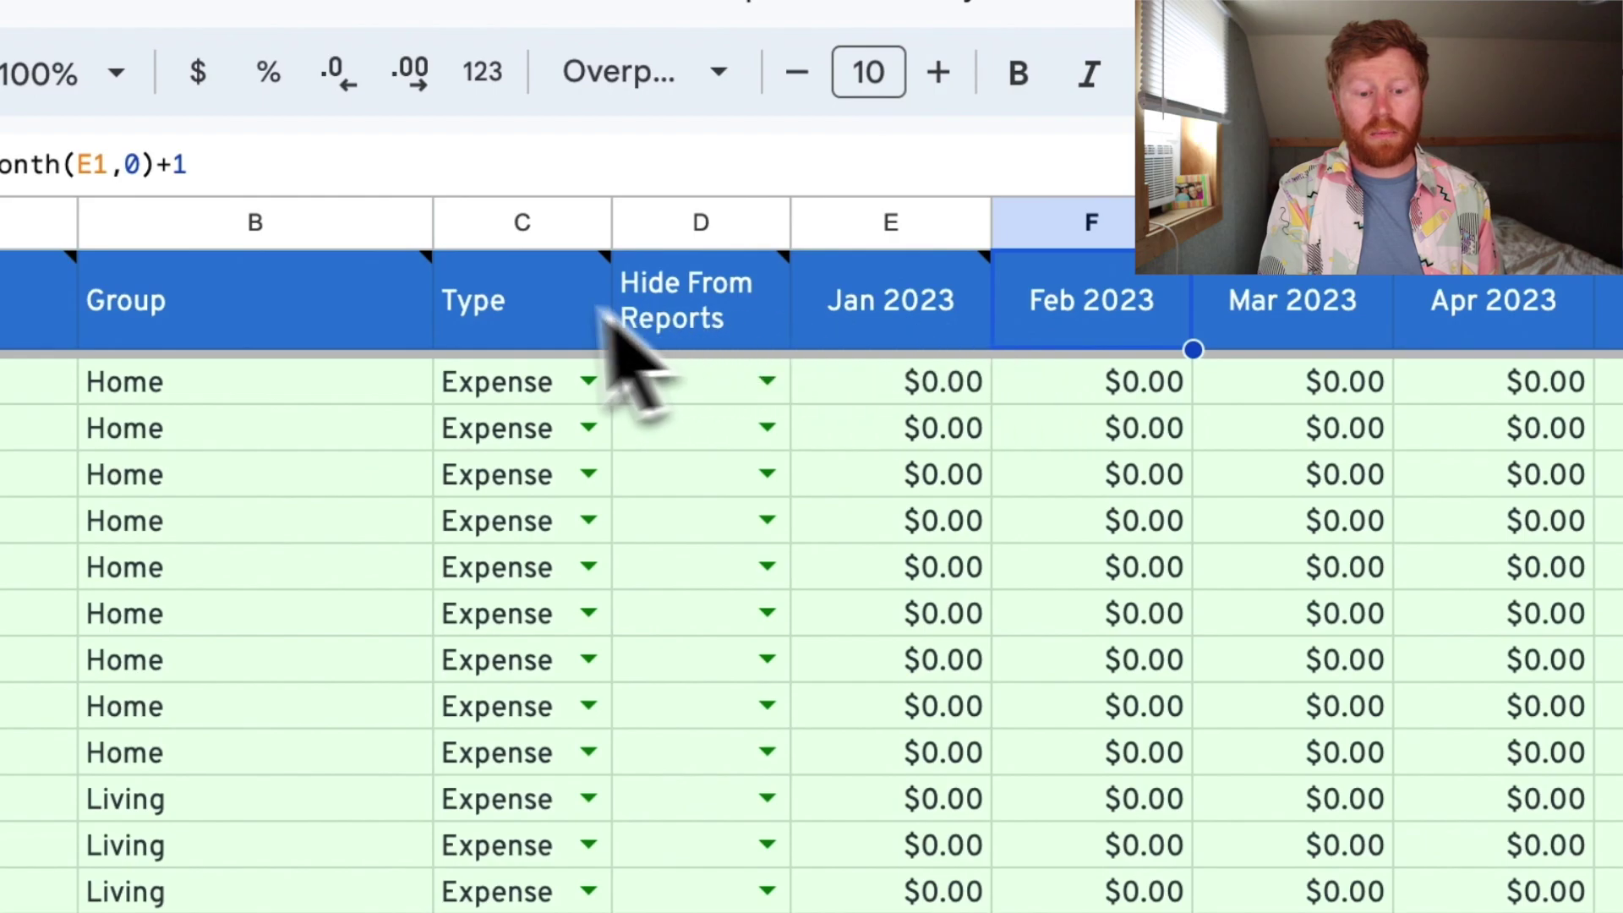
Set the Type column to Expense for the categories and Income for Teaching Paycheck
{"action": "mouse_move", "coordinate": [481, 354]}
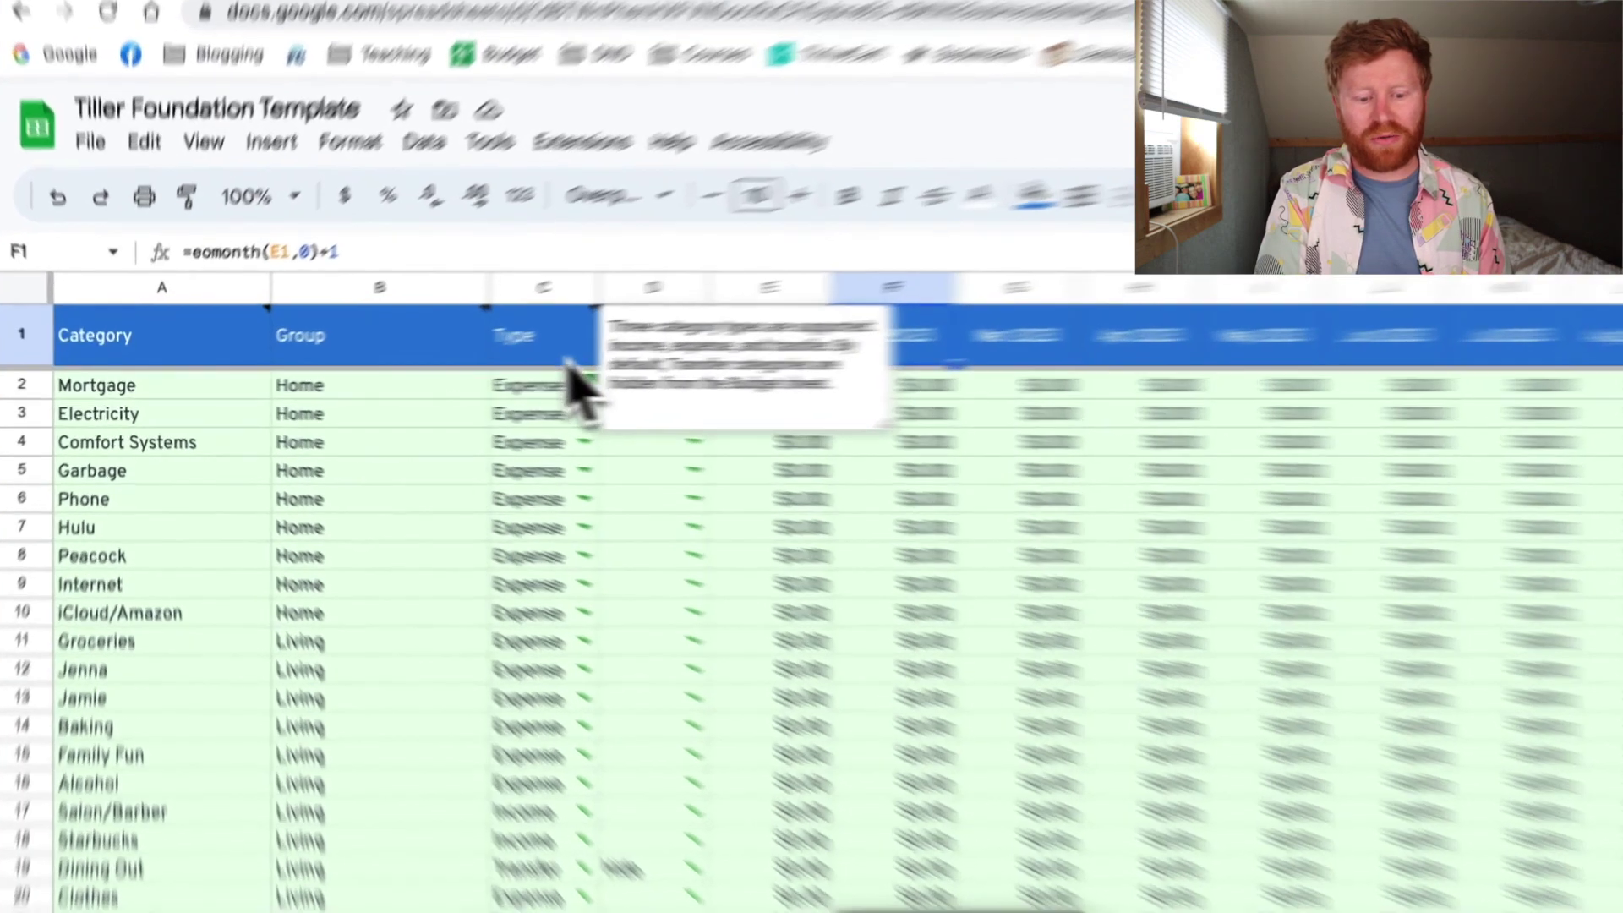
{"action": "left_click", "coordinate": [499, 387]}
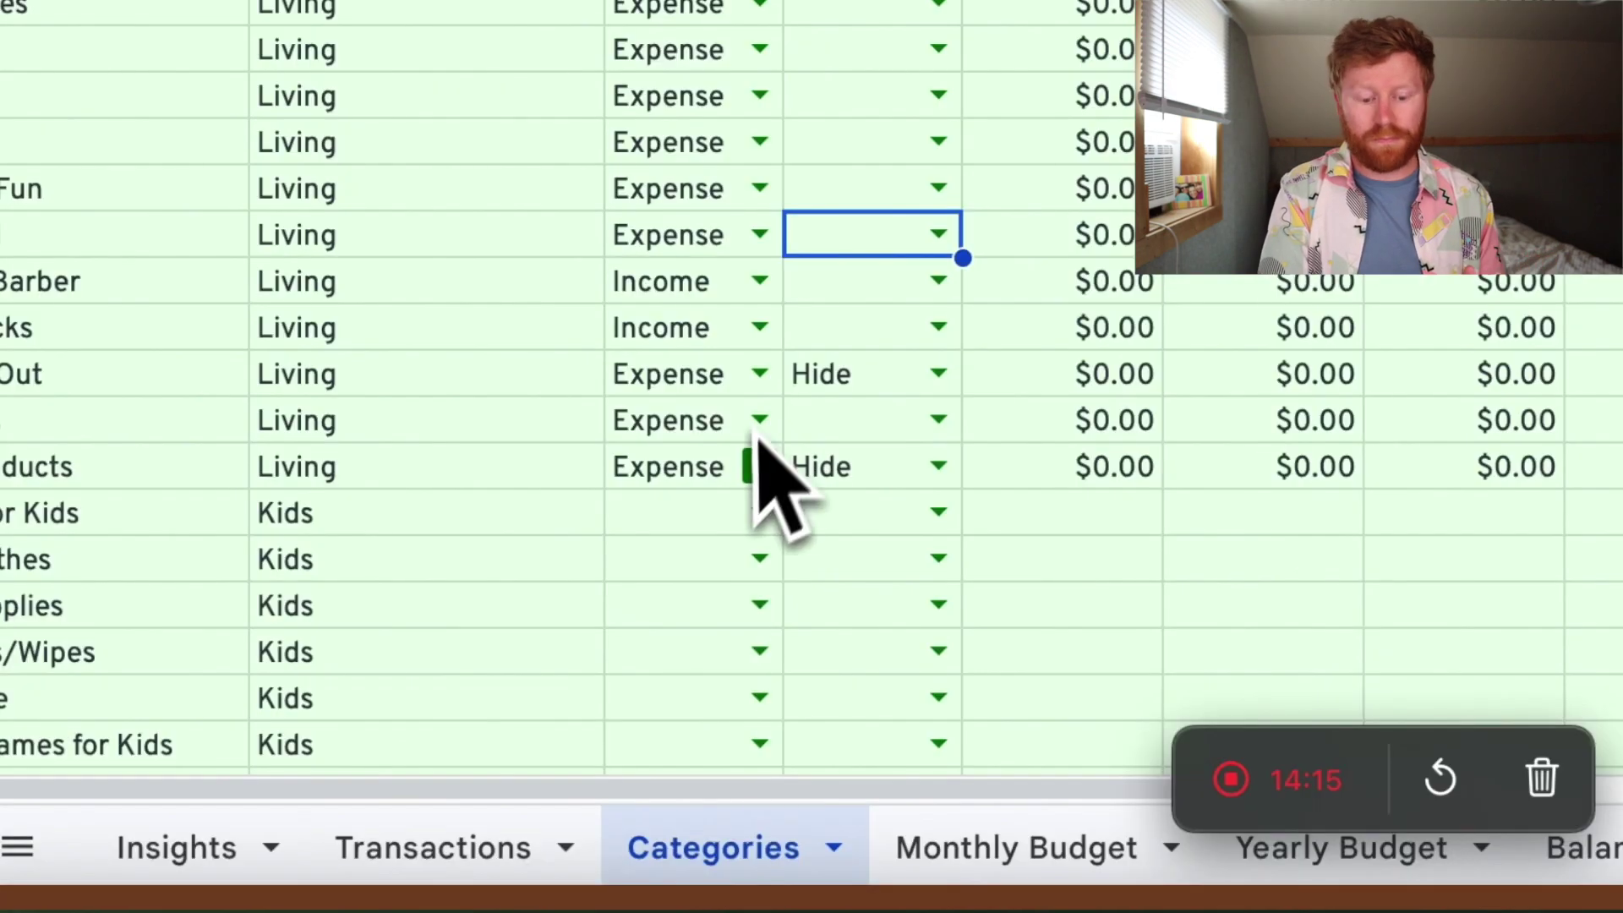
{"action": "left_click", "coordinate": [744, 463]}
{"action": "mouse_move", "coordinate": [778, 489]}
{"action": "left_mouse_down"}
{"action": "mouse_move", "coordinate": [780, 783]}
{"action": "mouse_move", "coordinate": [764, 495]}
{"action": "left_mouse_up"}
{"action": "left_click", "coordinate": [759, 513]}
{"action": "left_click", "coordinate": [668, 557]}
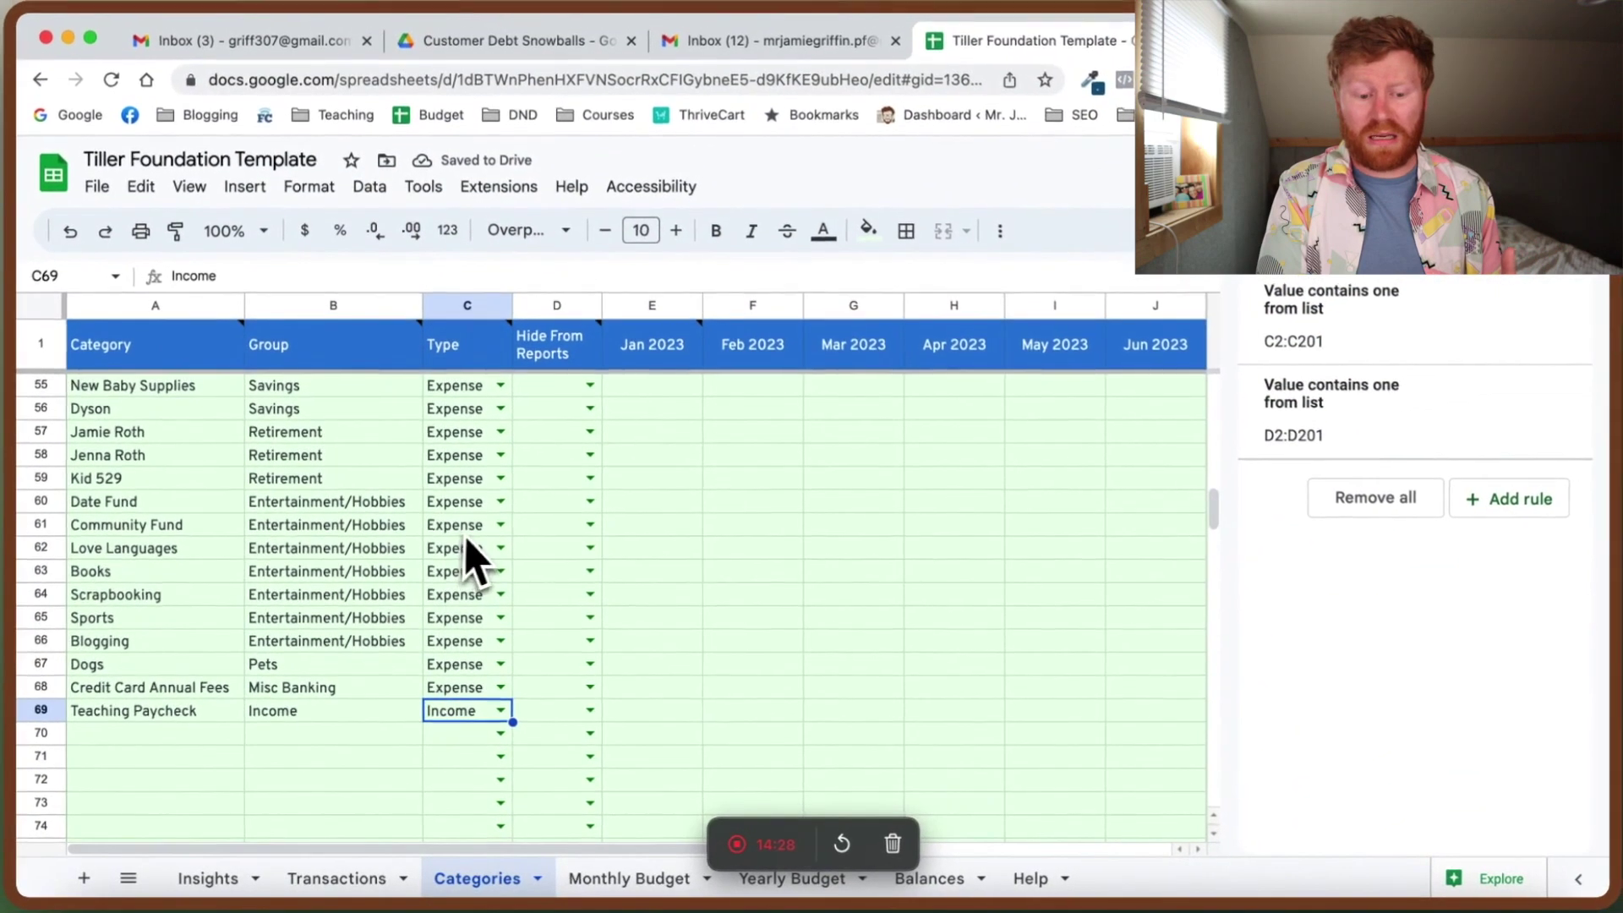
{"action": "scroll", "coordinate": [471, 559], "scroll_direction": "up", "scroll_amount": 15}
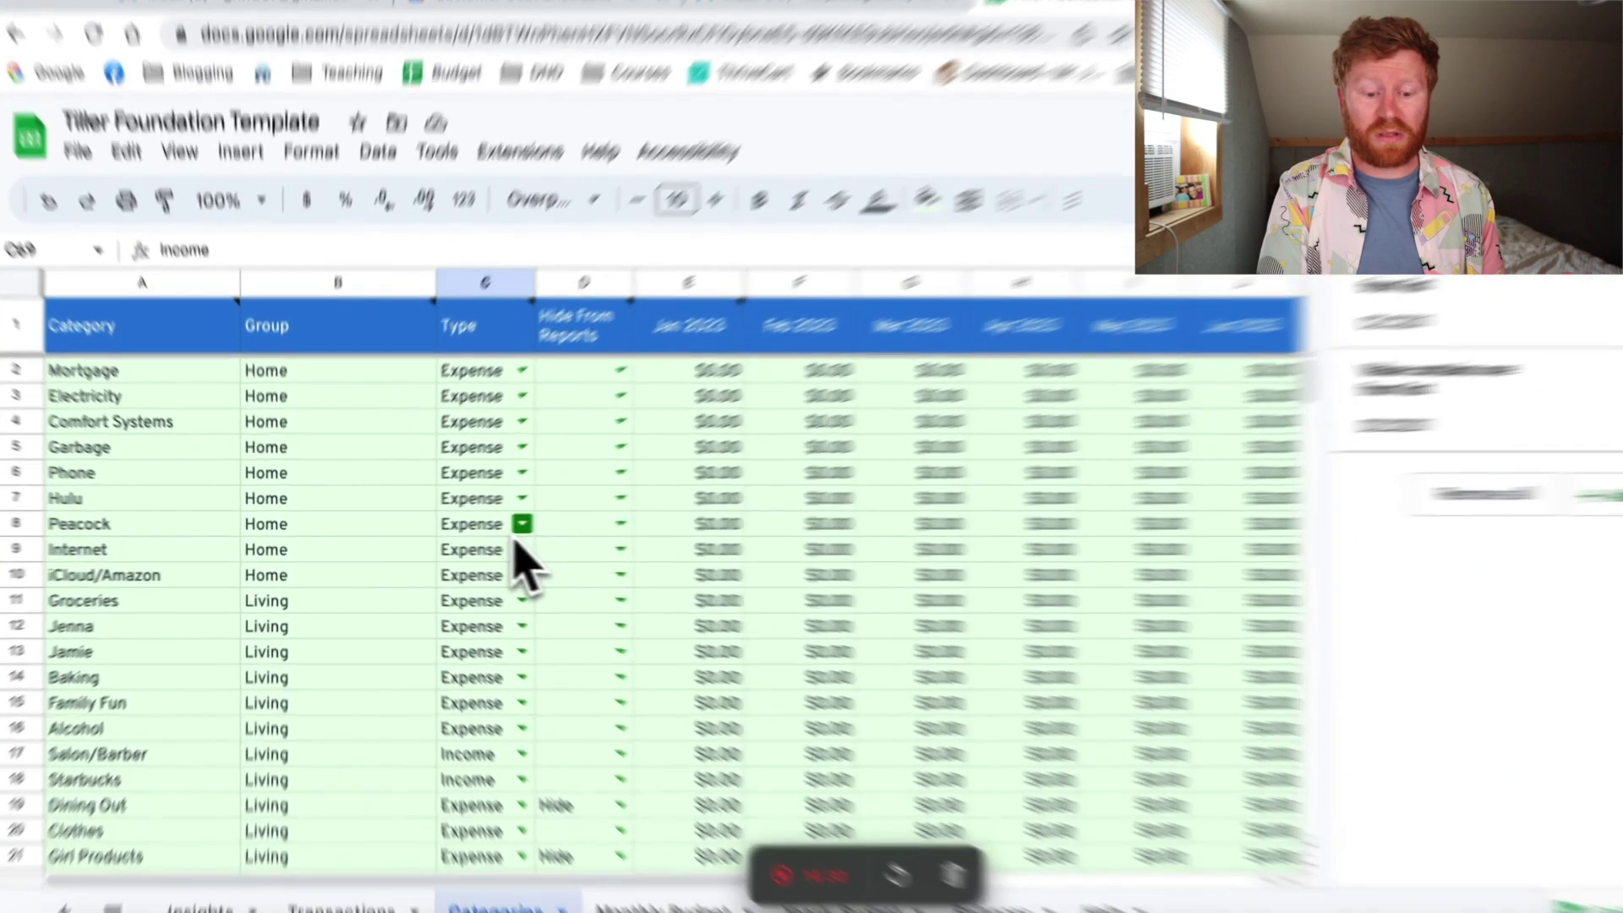
{"action": "left_click", "coordinate": [494, 529]}
{"action": "left_click_drag", "start_coordinate": [735, 524], "coordinate": [735, 733]}
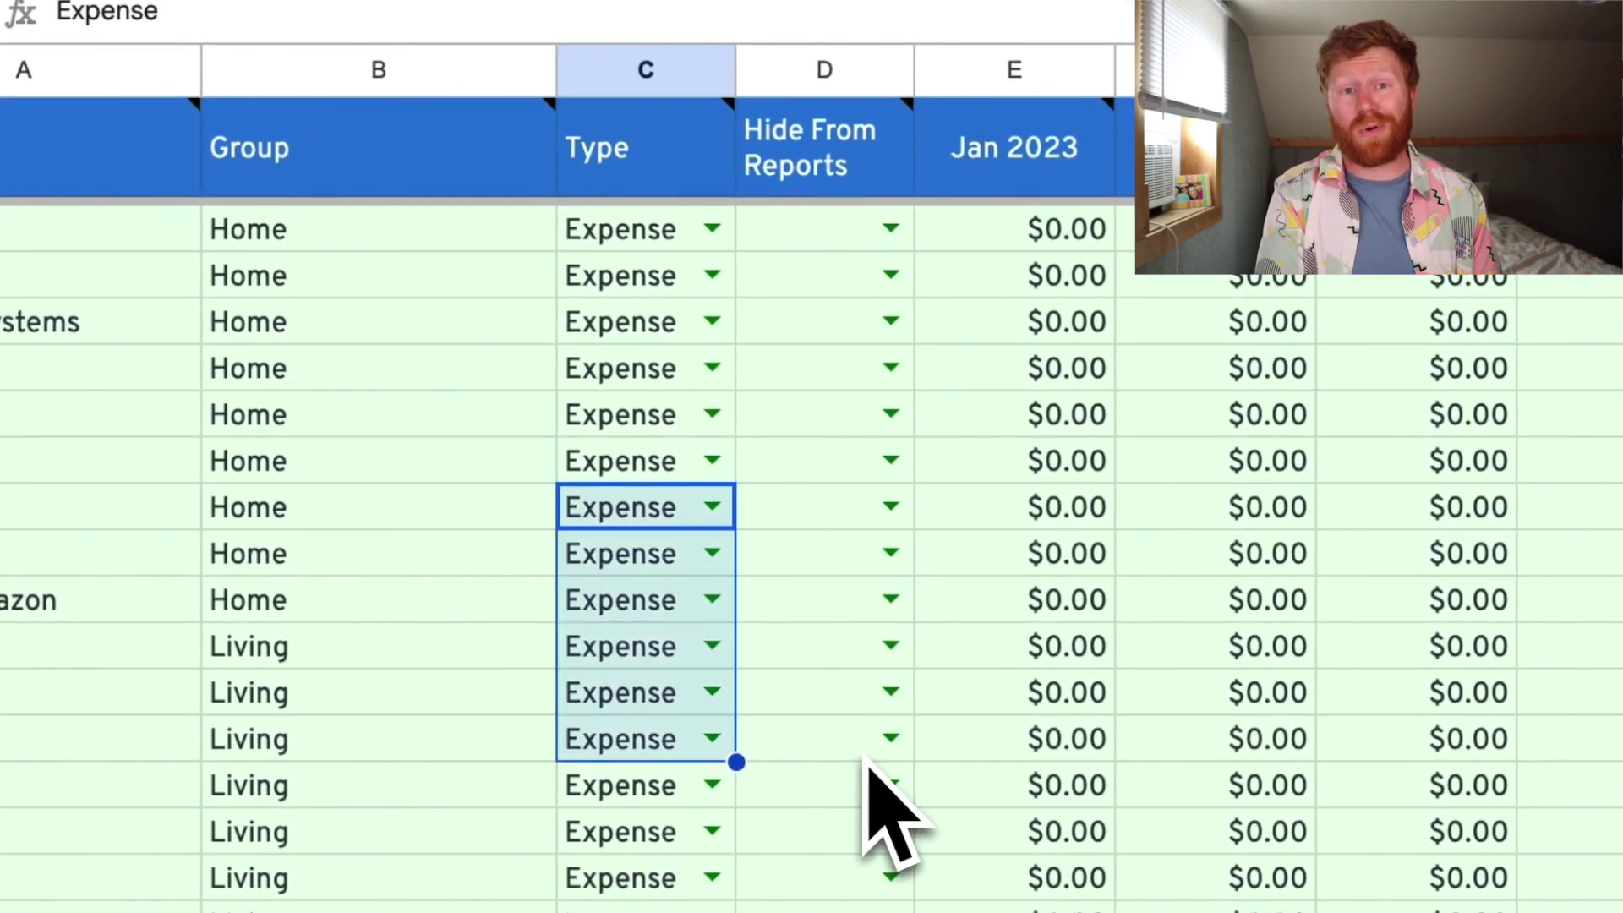
{"action": "left_click", "coordinate": [1000, 756]}
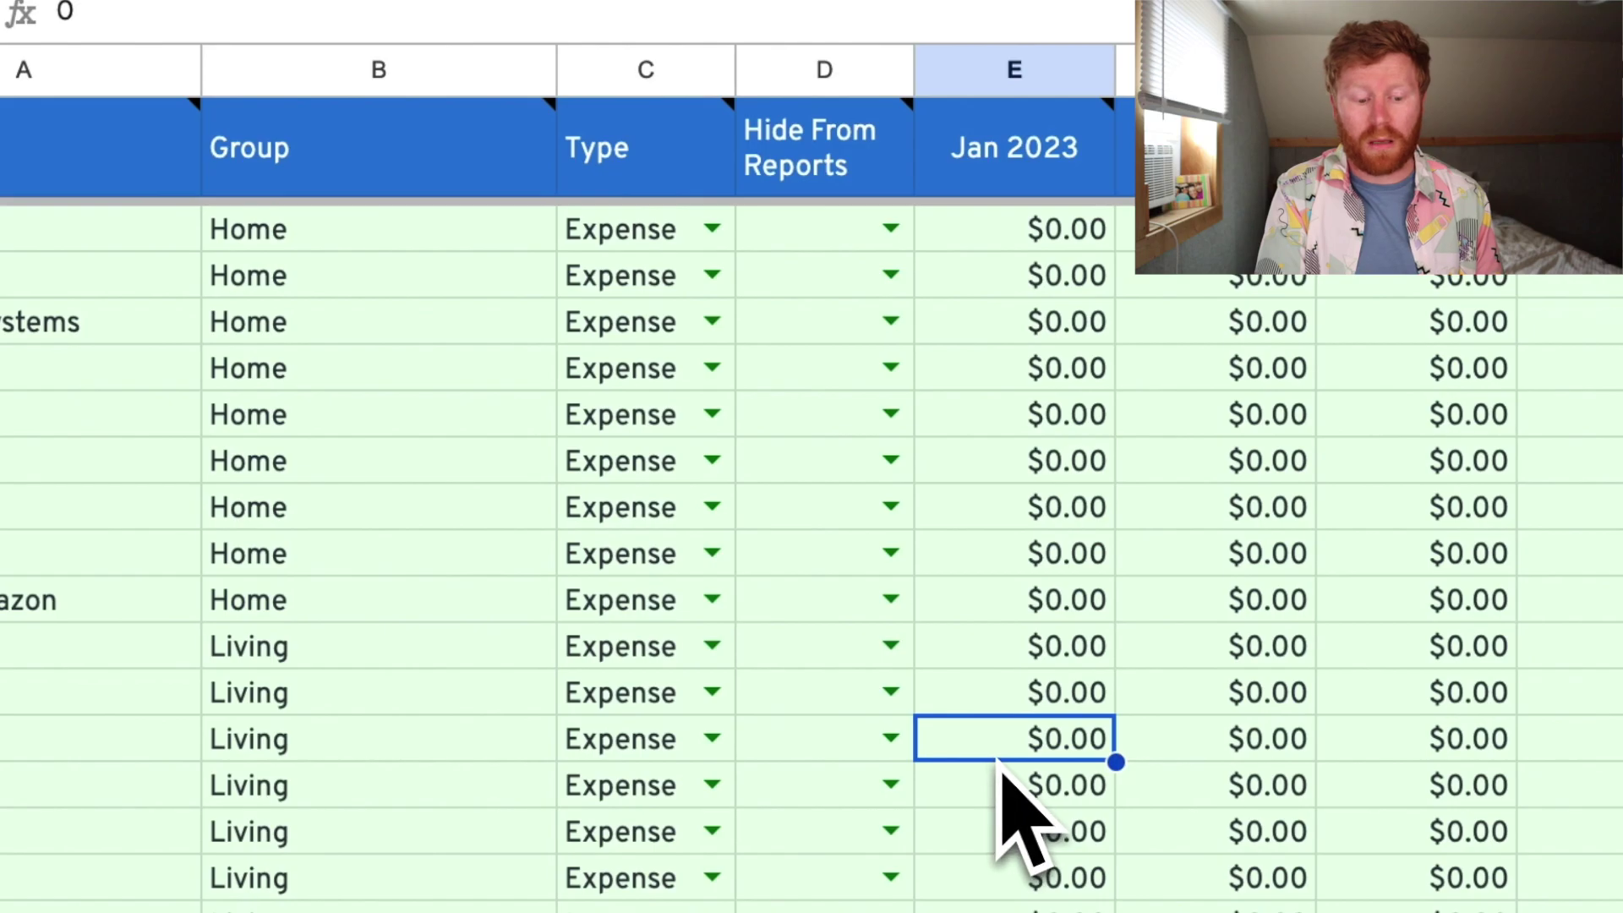
Delete the Hide From Reports values for Dining Out and Girl Products
{"action": "mouse_move", "coordinate": [851, 186]}
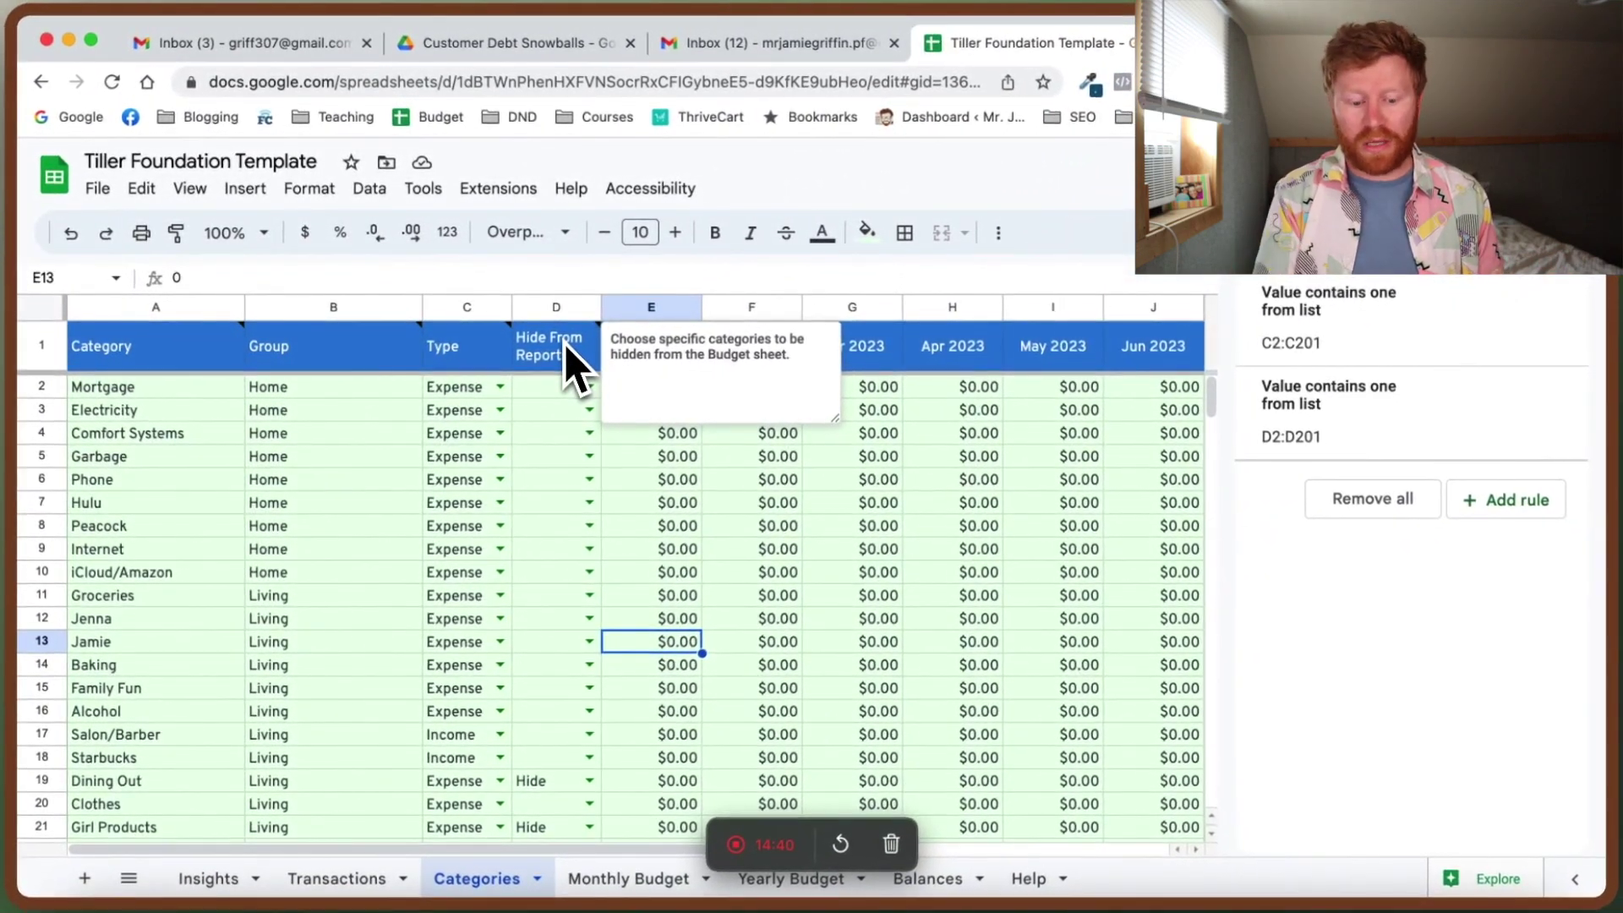
{"action": "left_click", "coordinate": [585, 780]}
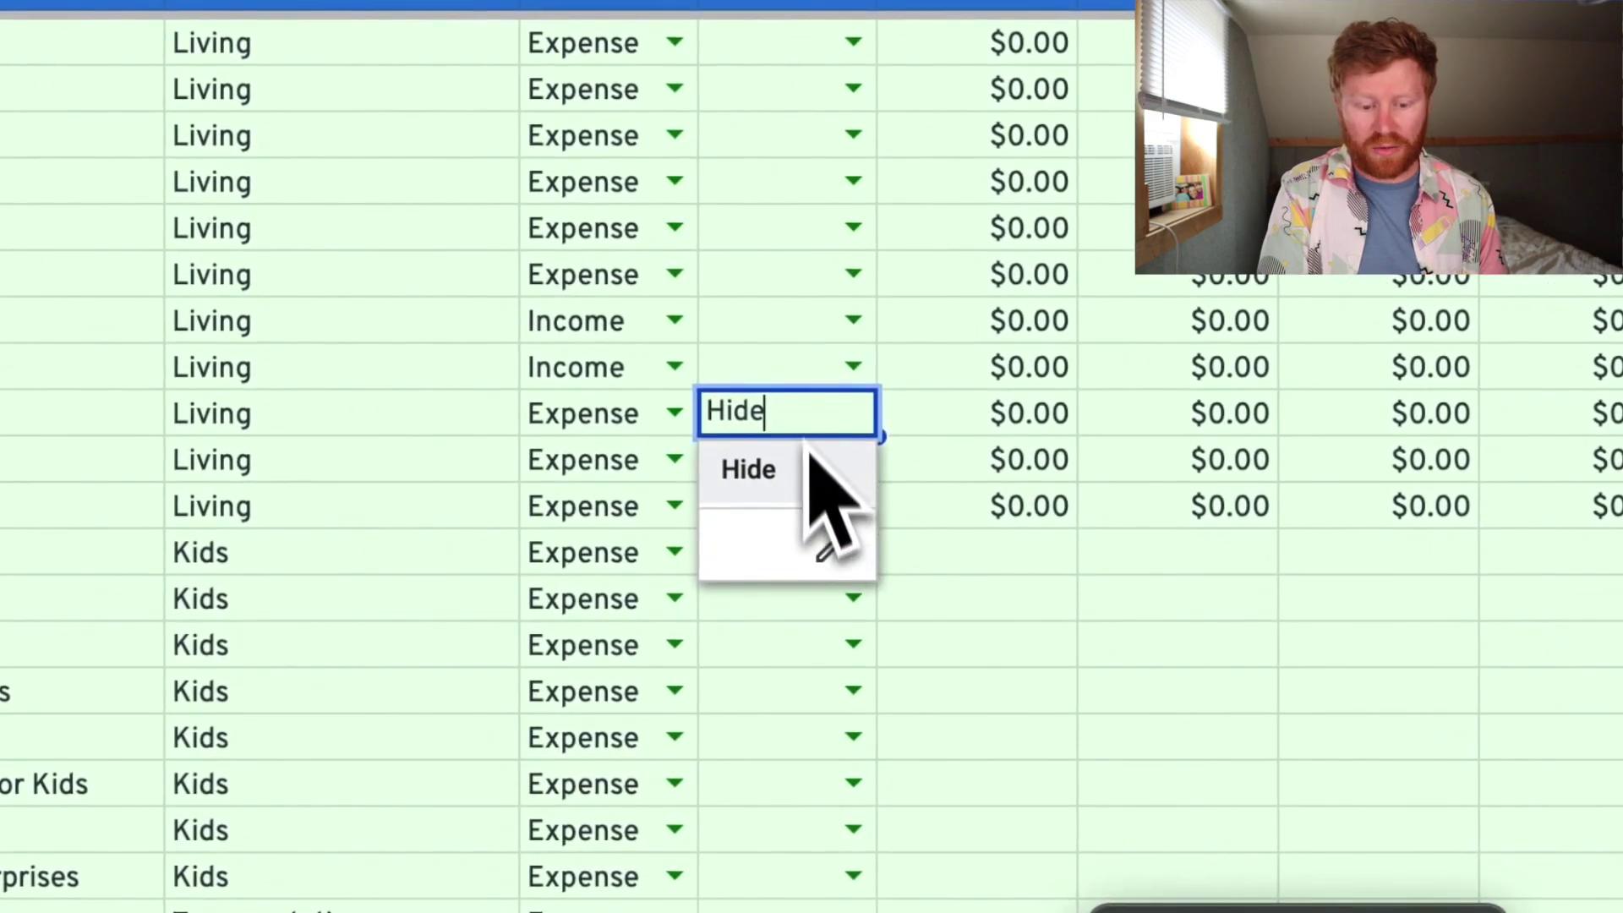
{"action": "left_click", "coordinate": [556, 761]}
{"action": "left_click", "coordinate": [791, 418]}
{"action": "key", "text": "Delete"}
{"action": "left_click", "coordinate": [794, 511]}
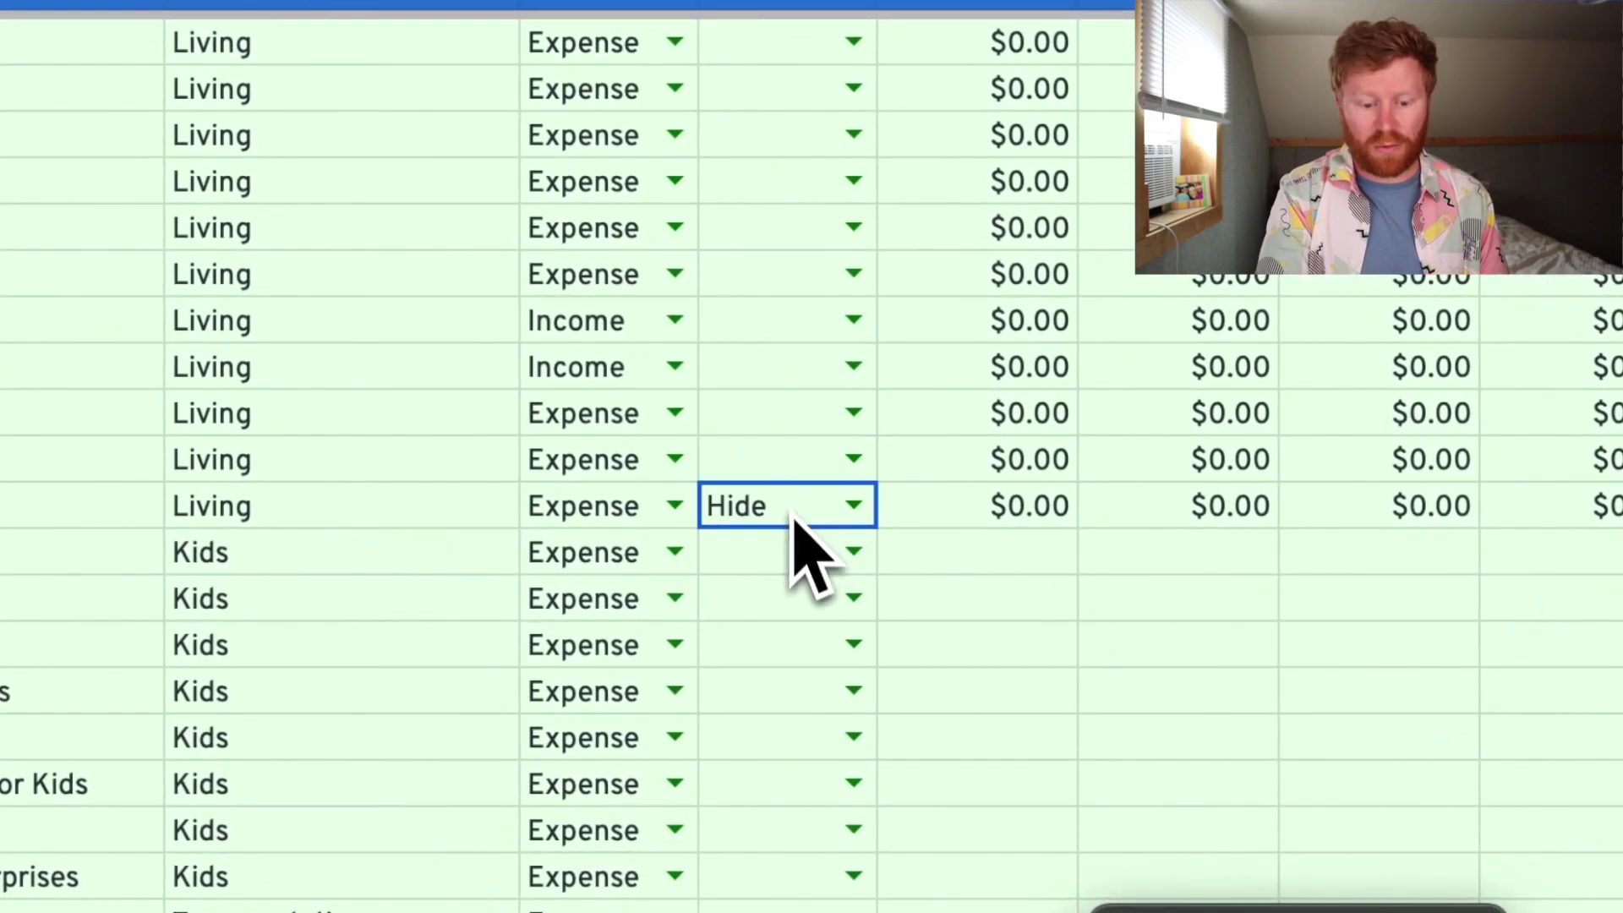
{"action": "key", "text": "Delete"}
{"action": "scroll", "coordinate": [794, 520], "scroll_direction": "down", "scroll_amount": 15}
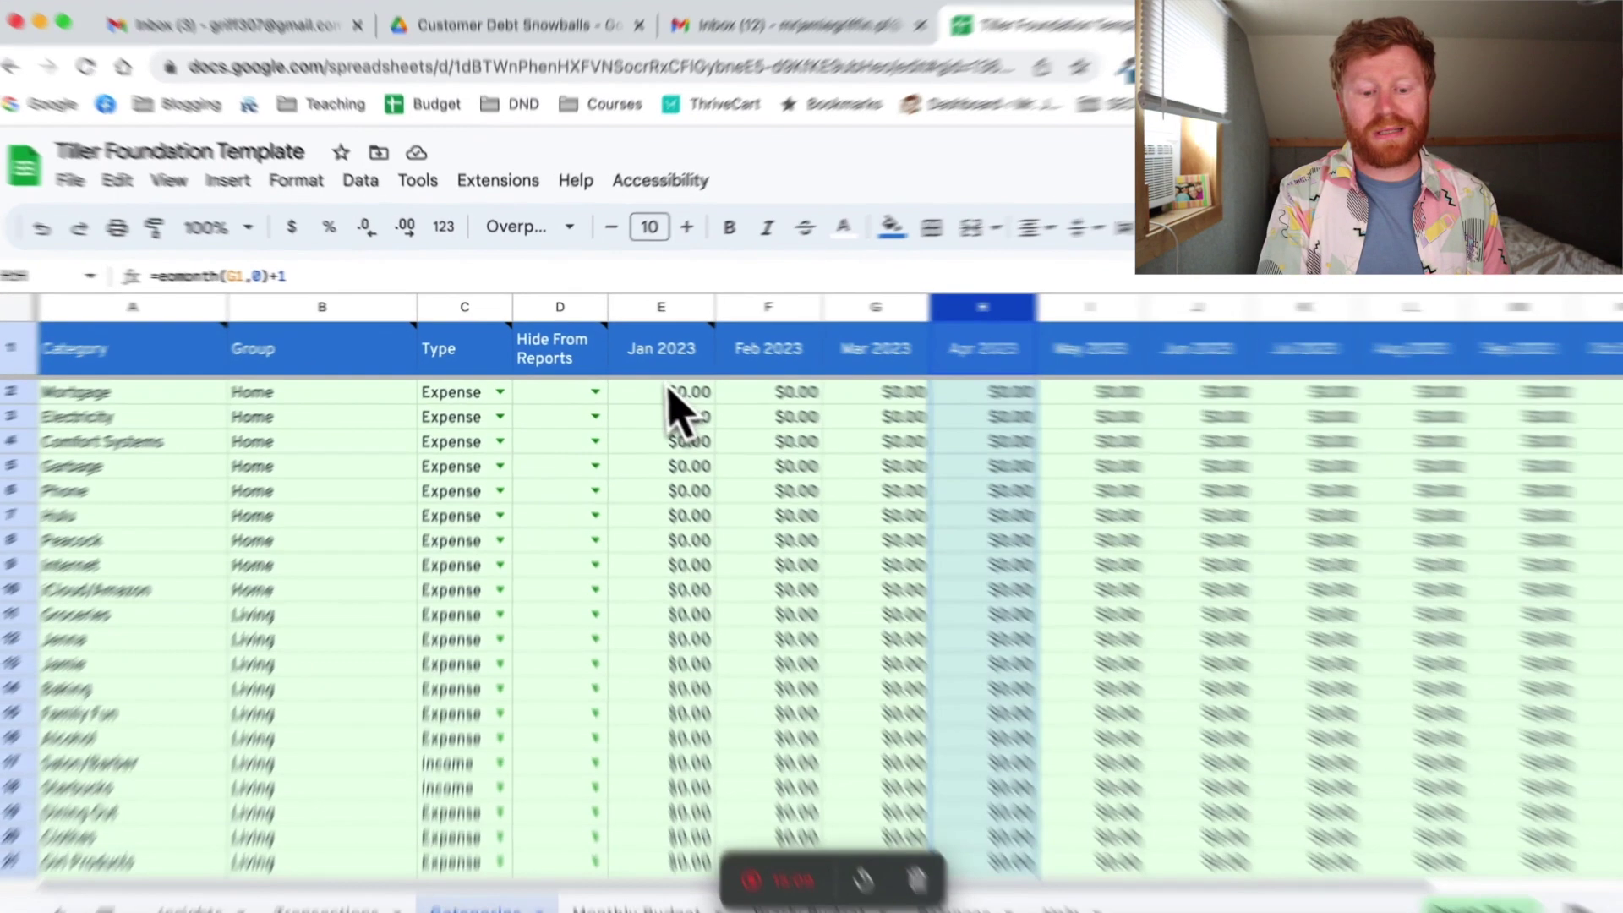
Enter Jan 2023 budgets down column E: $1,079.32 for Mortgage, then 0, 50, 100 and so on
{"action": "left_click", "coordinate": [669, 389]}
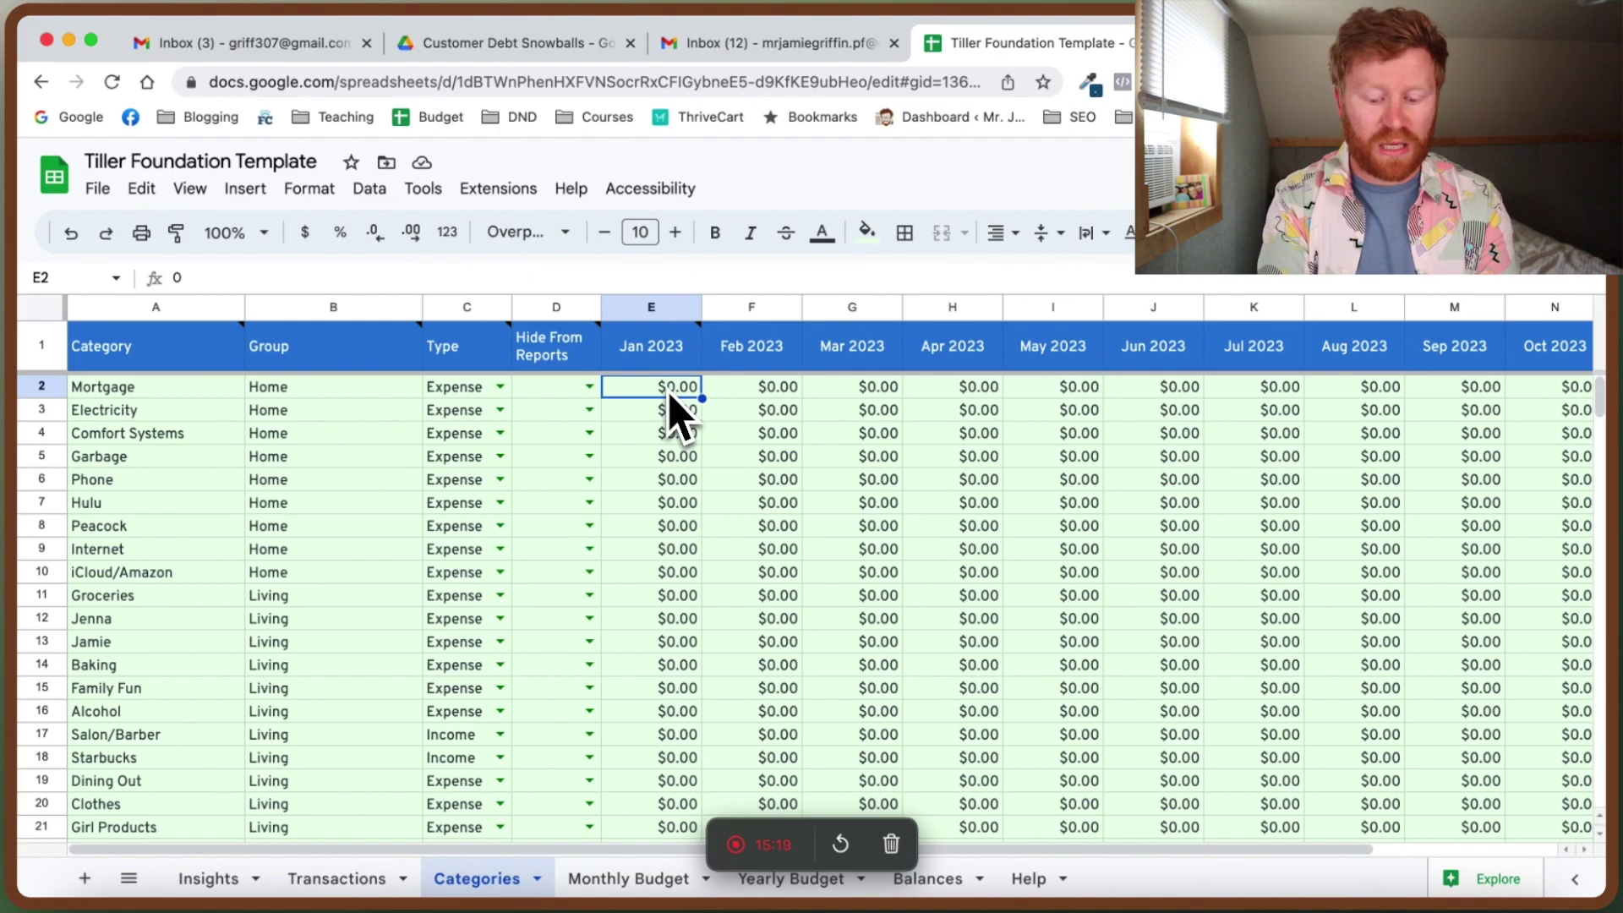
{"action": "key", "text": "Return"}
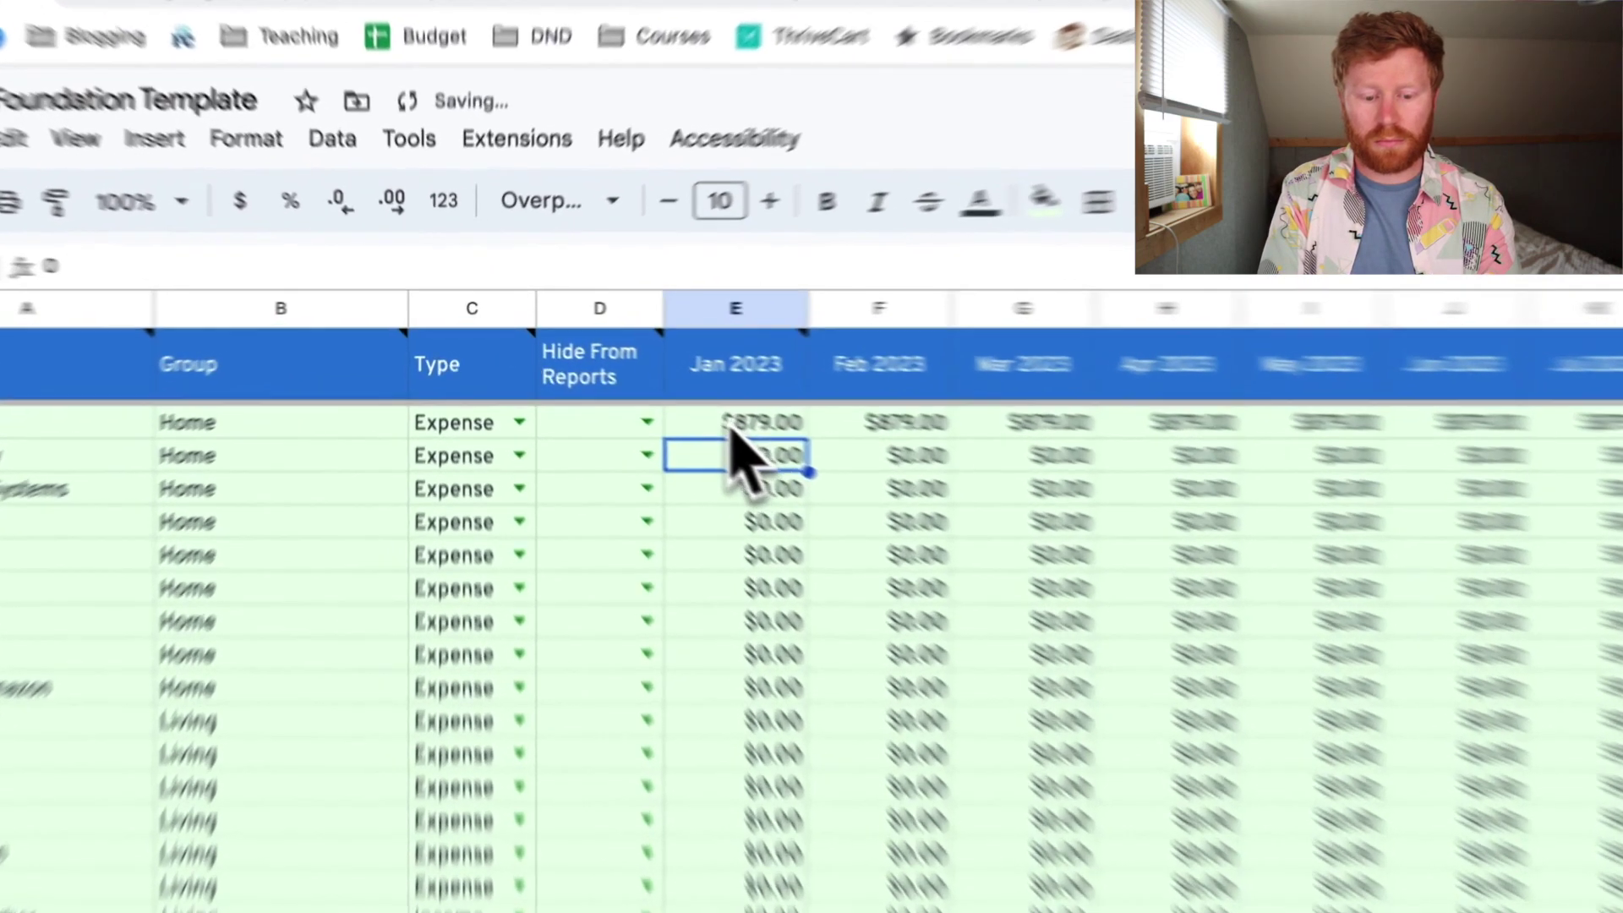
{"action": "left_click", "coordinate": [646, 389]}
{"action": "type", "text": "1,079"}
{"action": "type", "text": ".32"}
{"action": "key", "text": "Return"}
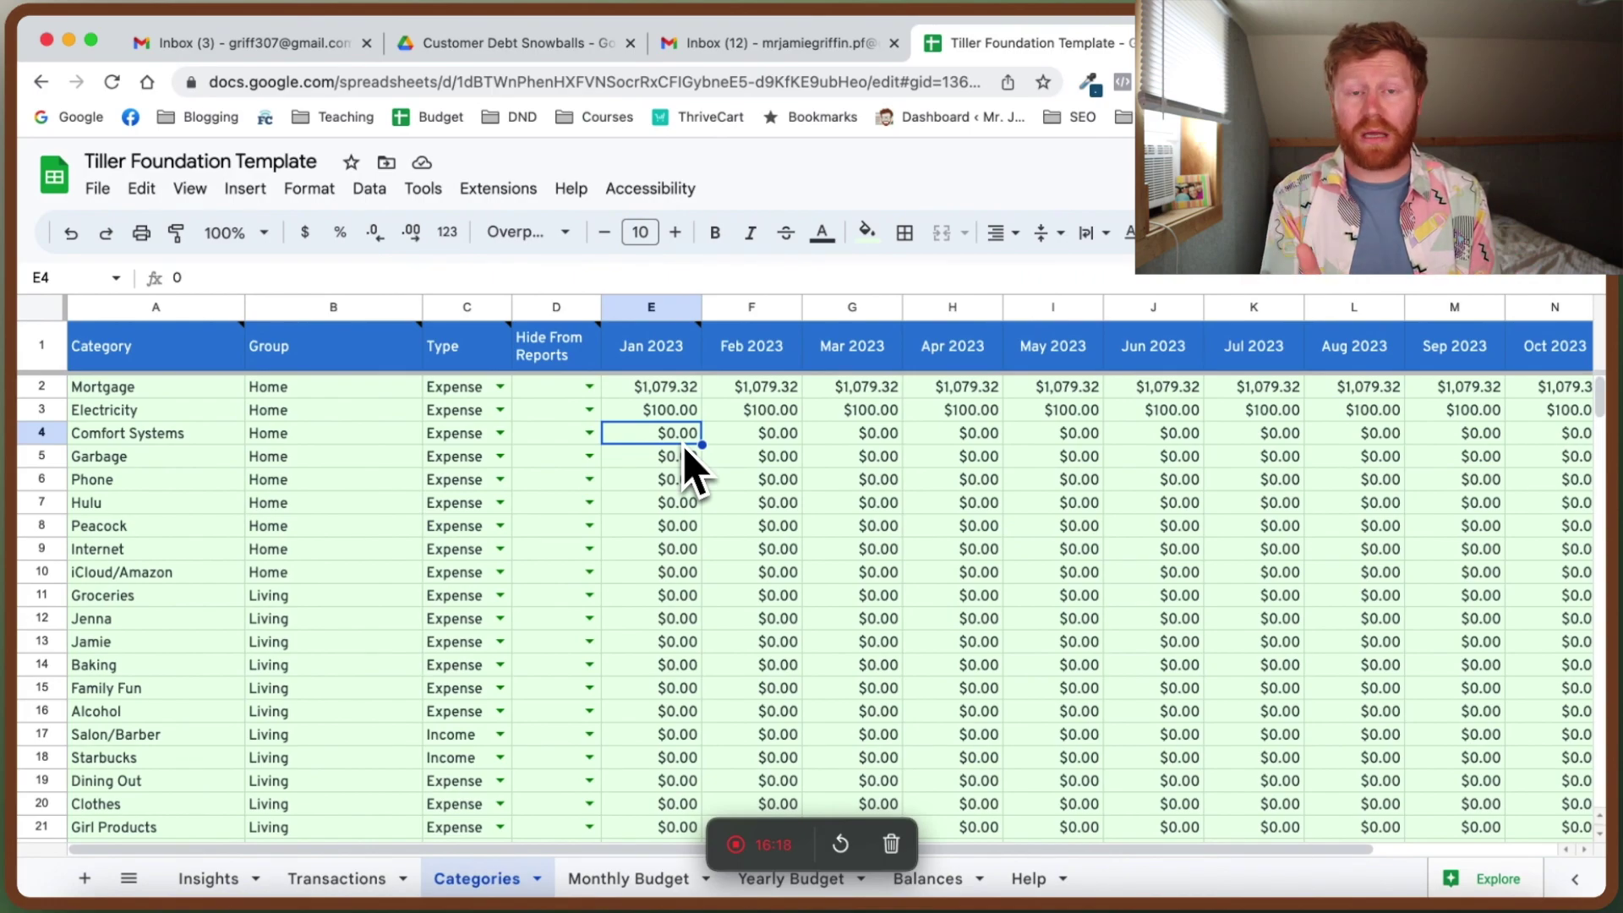
{"action": "type", "text": "0 50 100 50 50 25 0 0 0 50 50 50 50 0 50 50 50 25 0 25 100 100 700 0 0 100 0 250 0 0 0 0 0 0 170 0 100 25 50 75 700 100 0 0 200 250 50 25 50 0 0"}
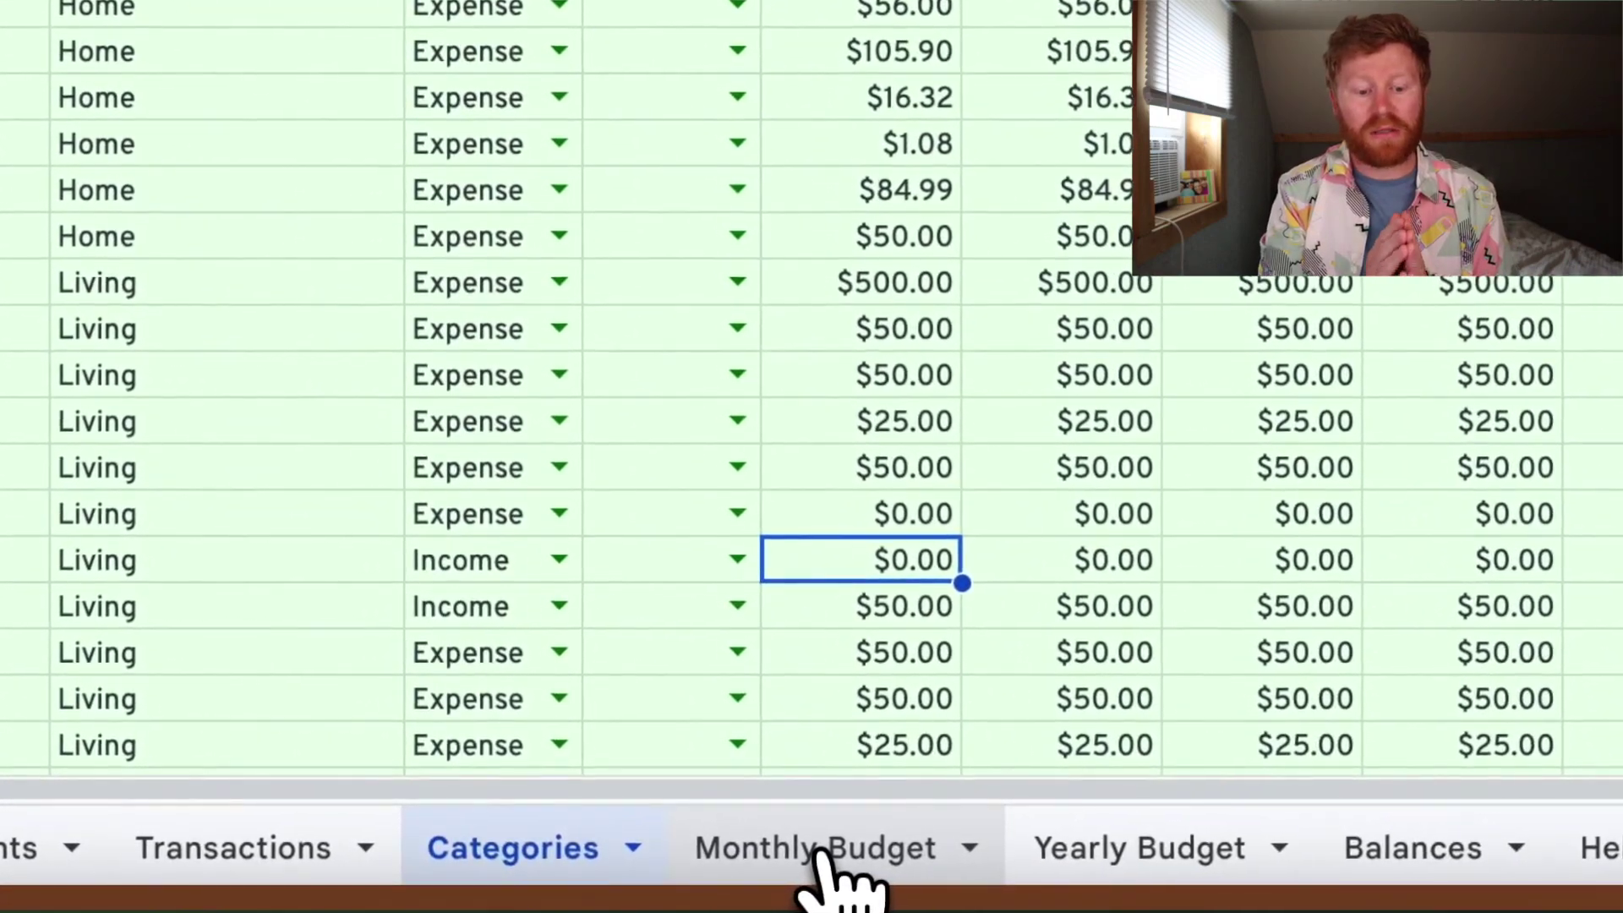
{"action": "left_click", "coordinate": [649, 879]}
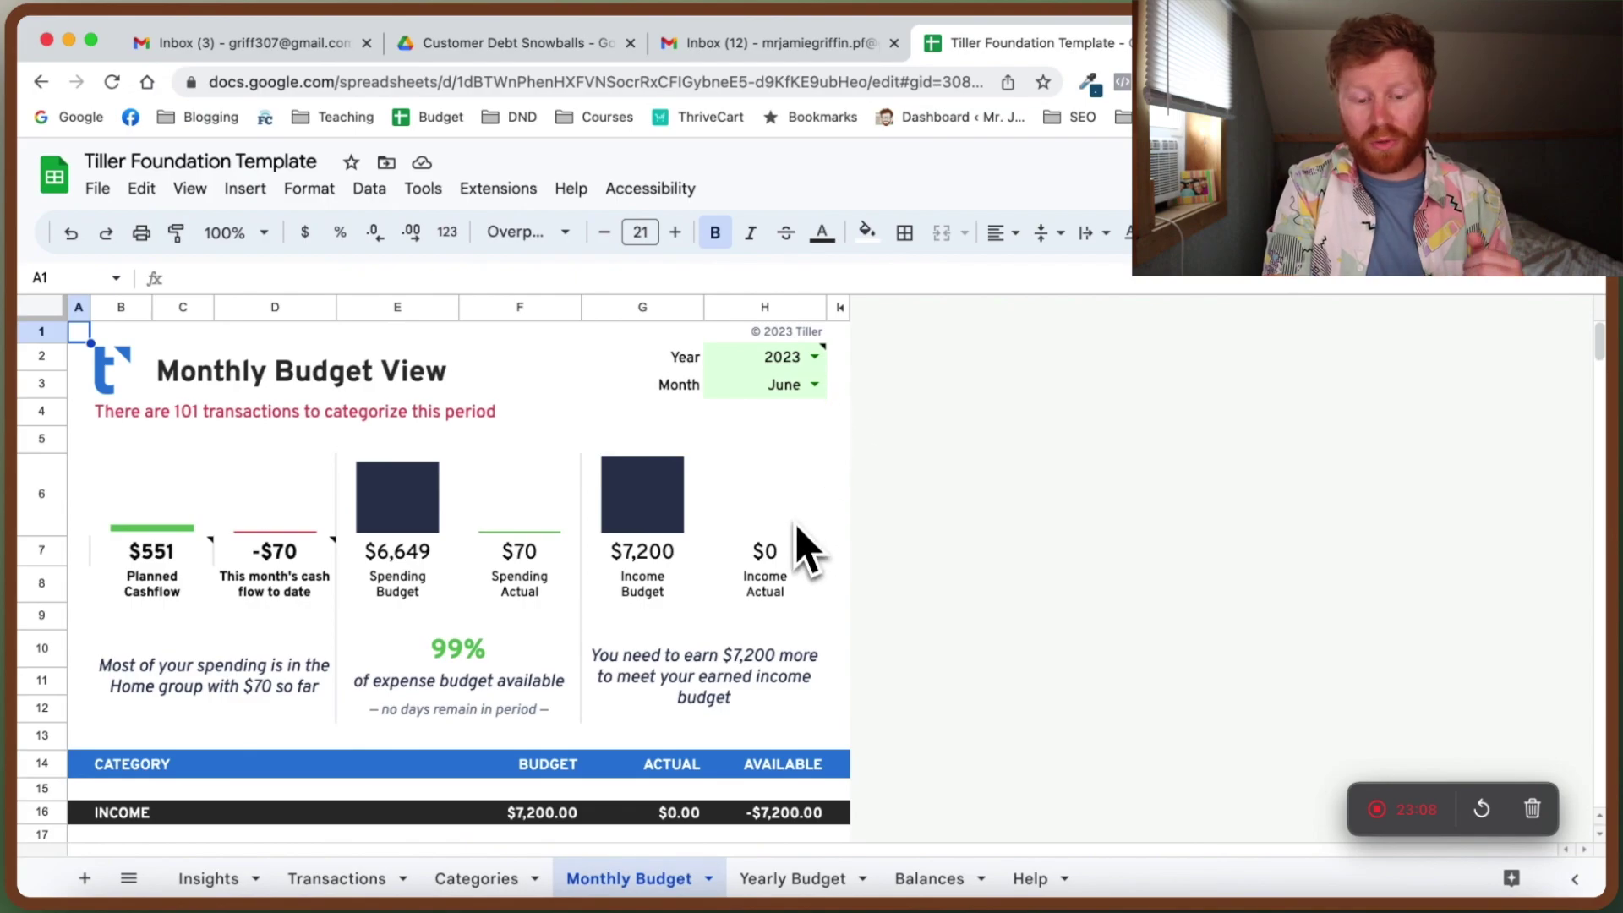
{"action": "scroll", "coordinate": [810, 444], "scroll_direction": "down", "scroll_amount": 5}
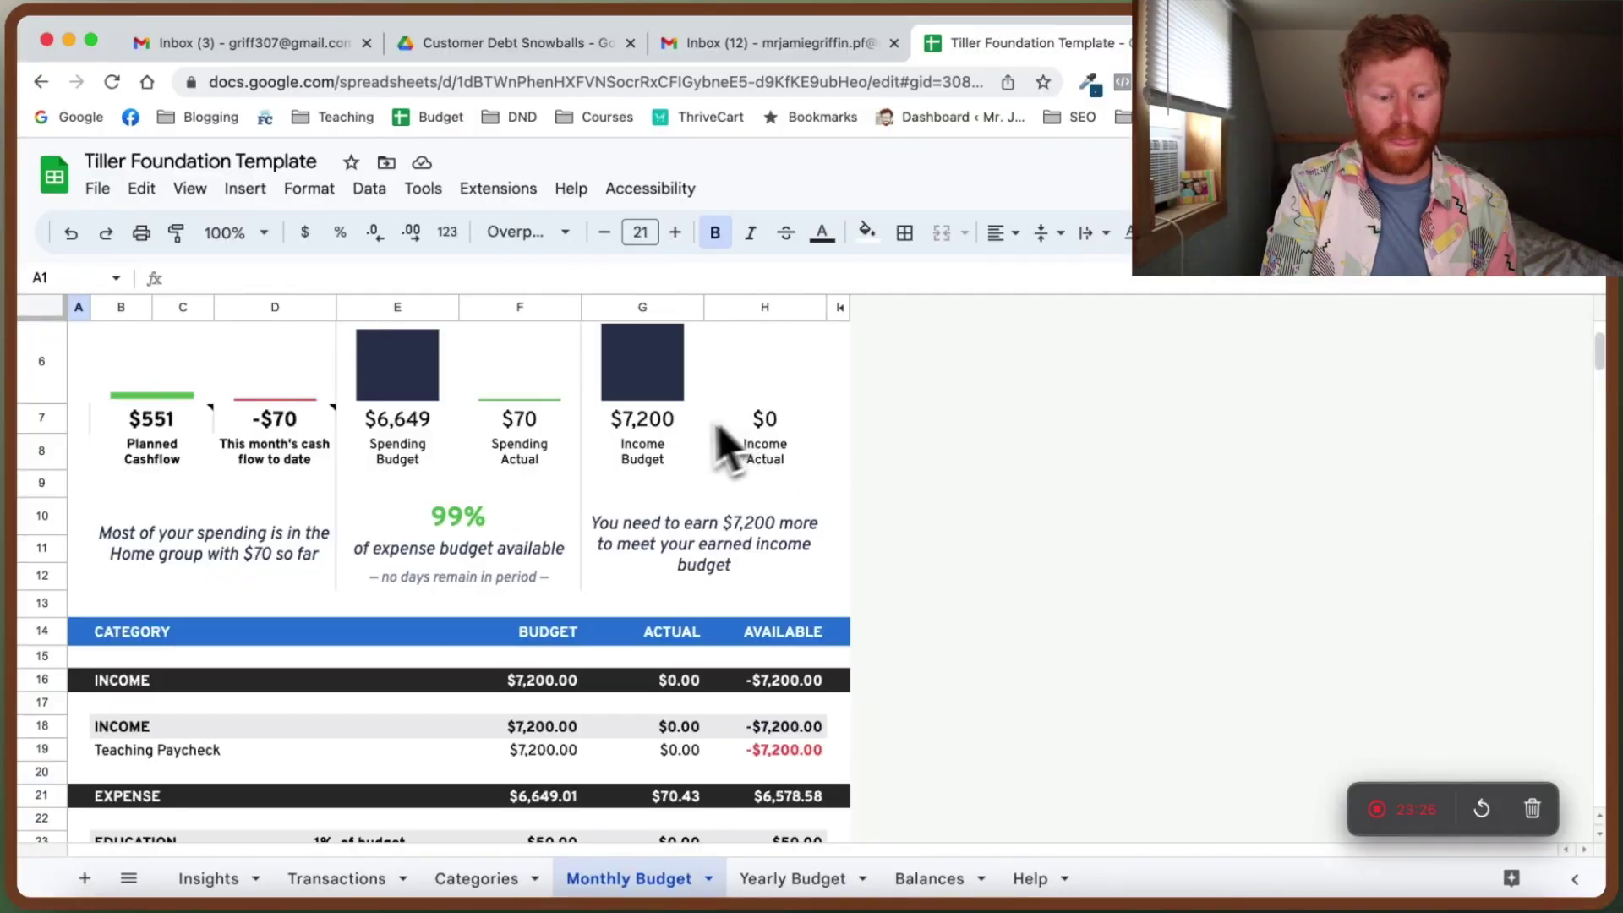
{"action": "scroll", "coordinate": [525, 616], "scroll_direction": "down", "scroll_amount": 3}
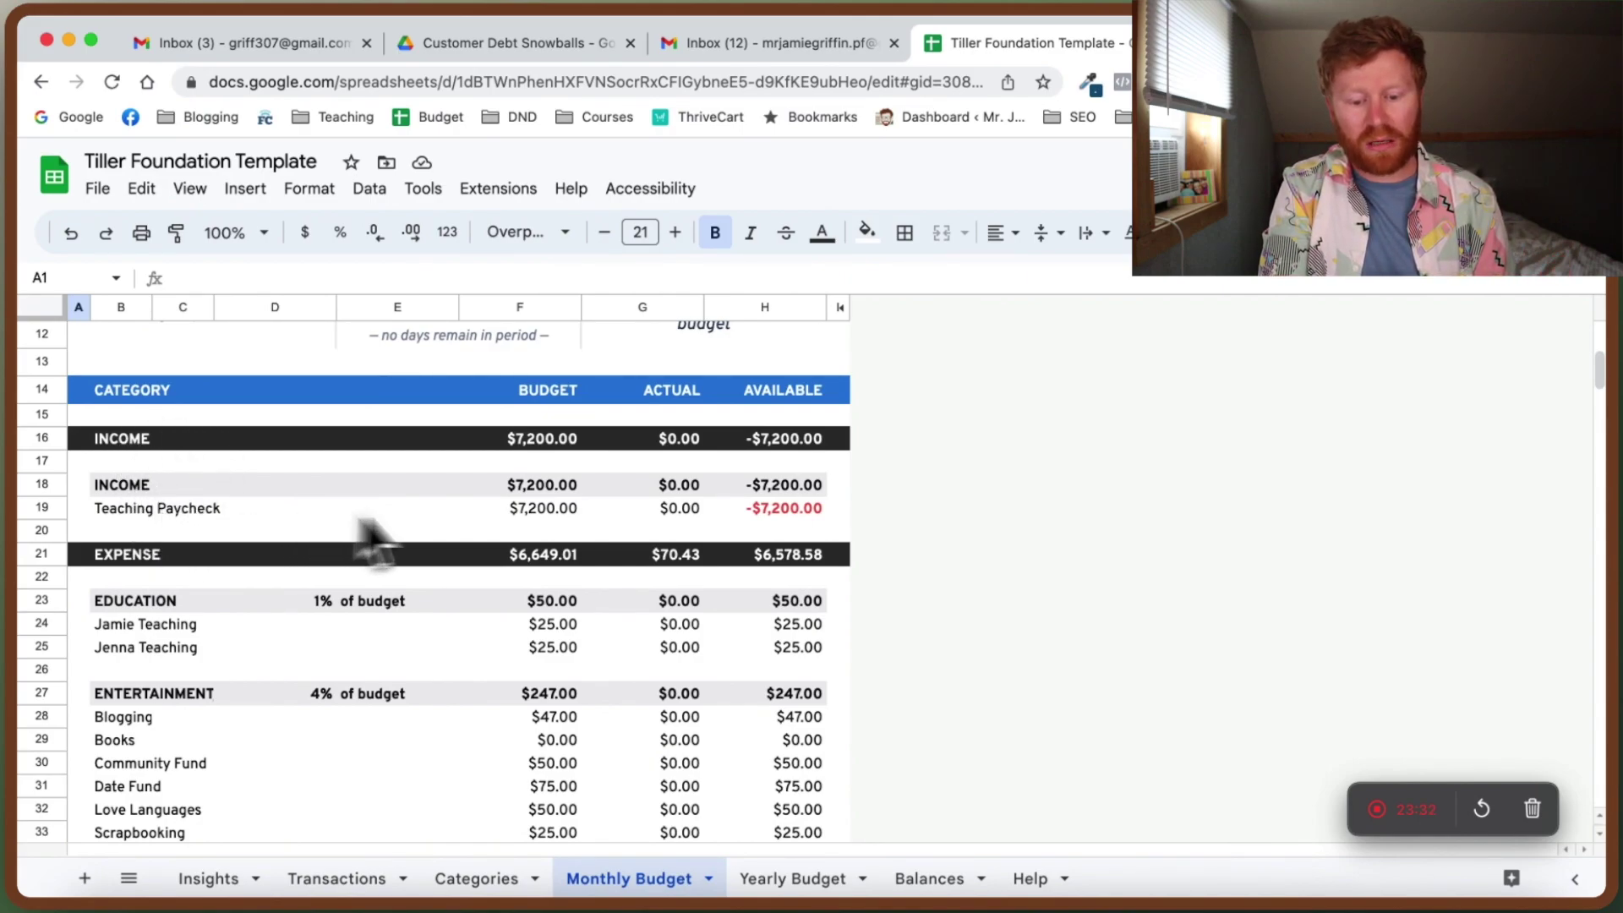
{"action": "scroll", "coordinate": [591, 532], "scroll_direction": "down", "scroll_amount": 3}
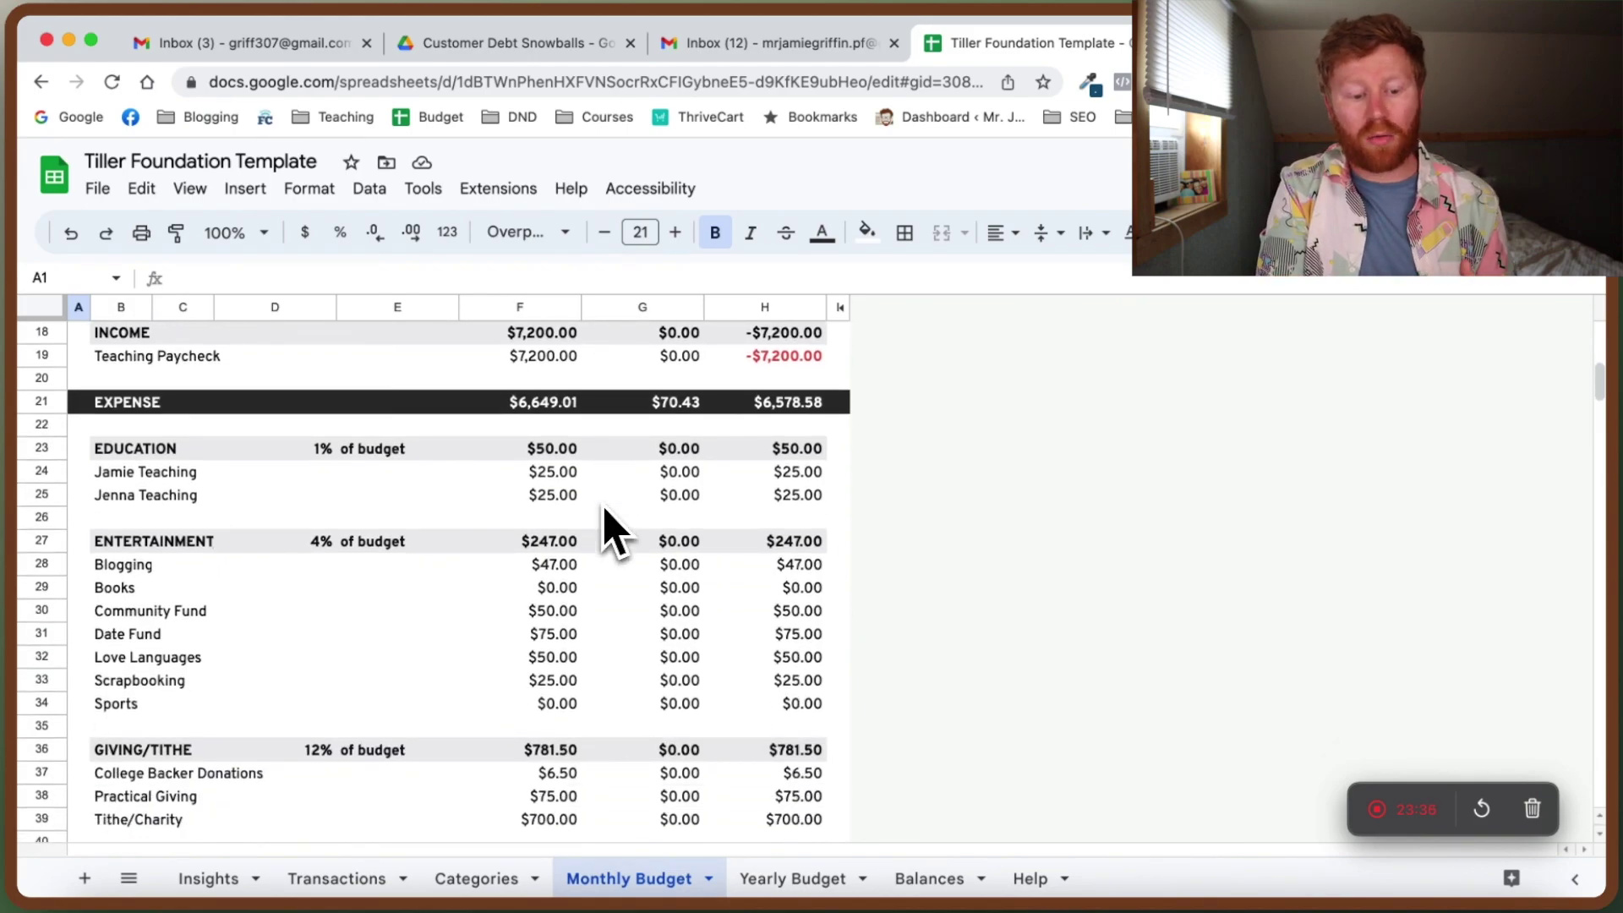
{"action": "scroll", "coordinate": [614, 532], "scroll_direction": "down", "scroll_amount": 1}
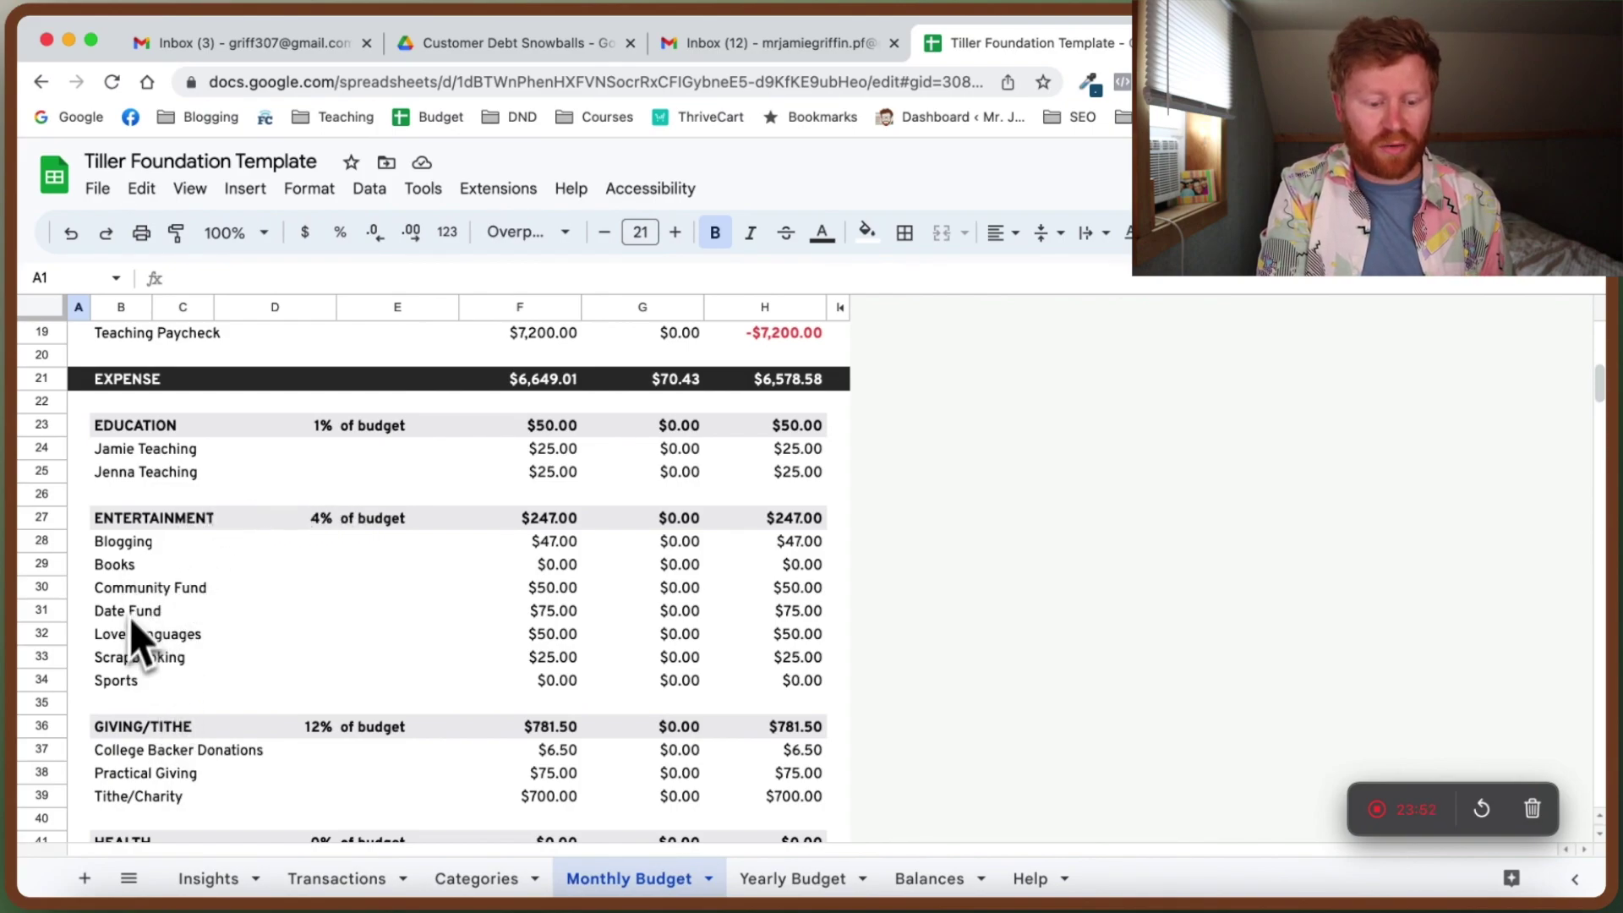
{"action": "scroll", "coordinate": [145, 651], "scroll_direction": "down", "scroll_amount": 3}
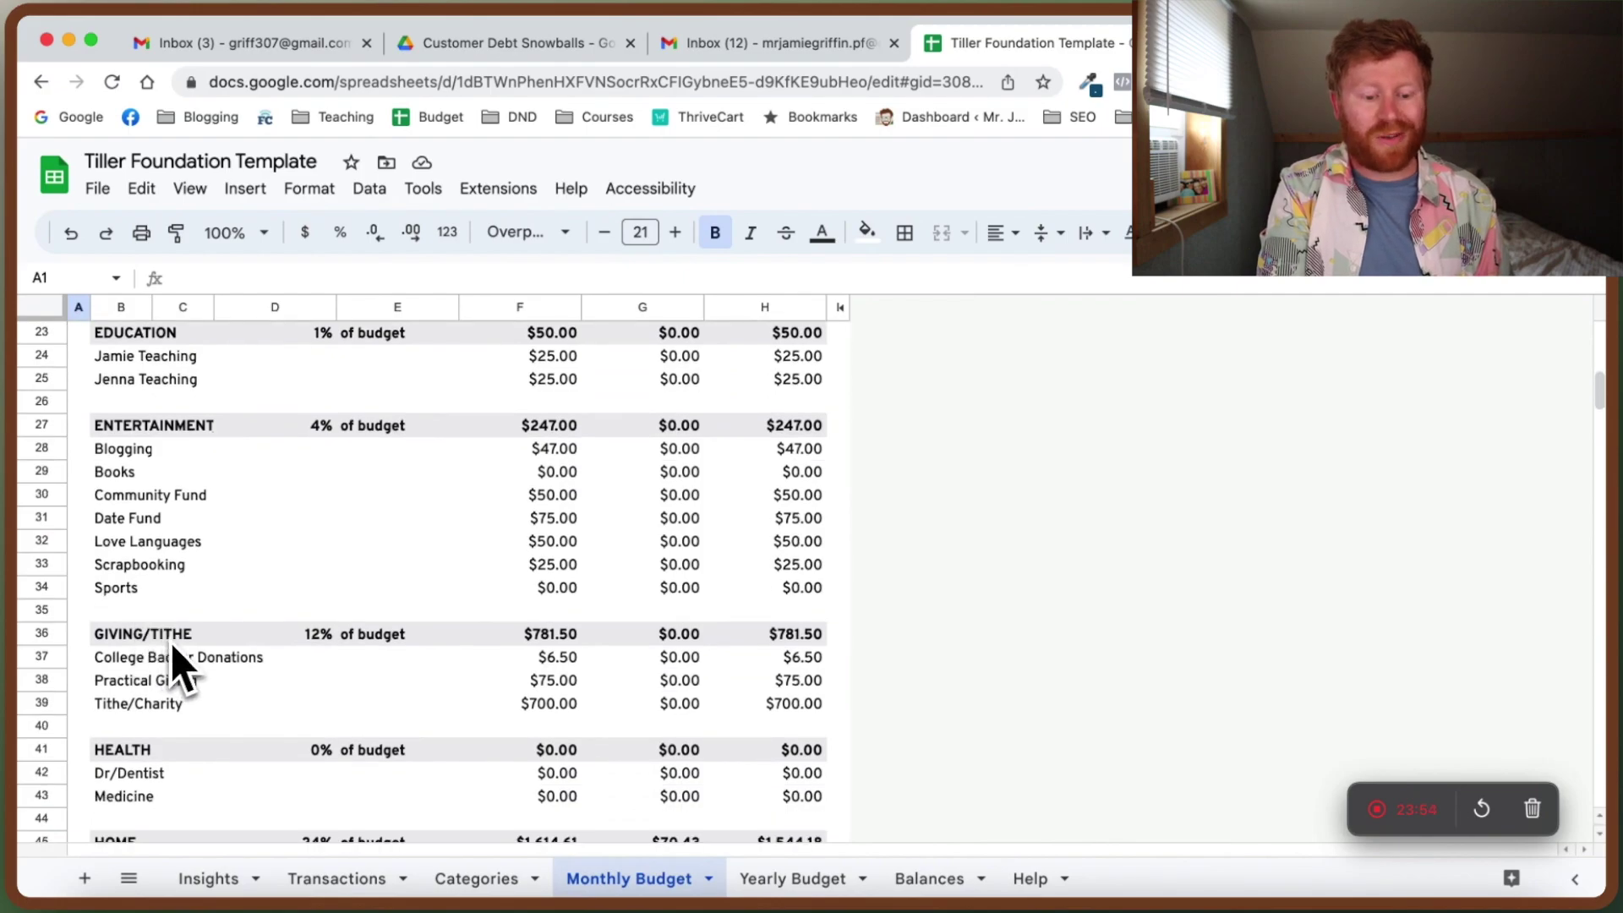
{"action": "scroll", "coordinate": [180, 667], "scroll_direction": "down", "scroll_amount": 2}
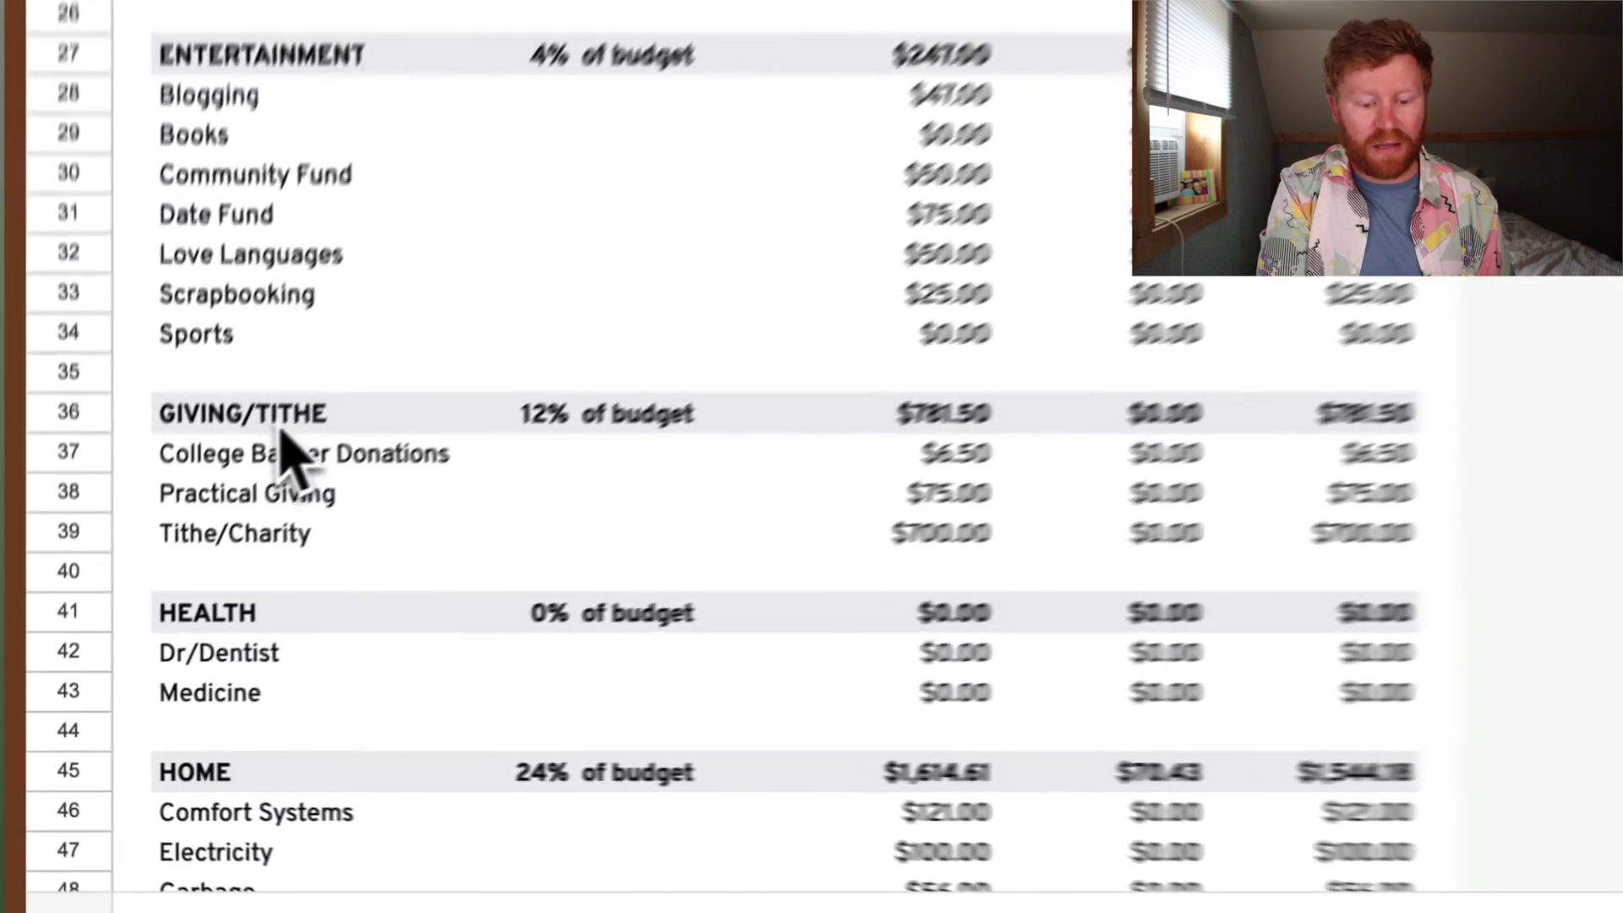
{"action": "left_click", "coordinate": [190, 565]}
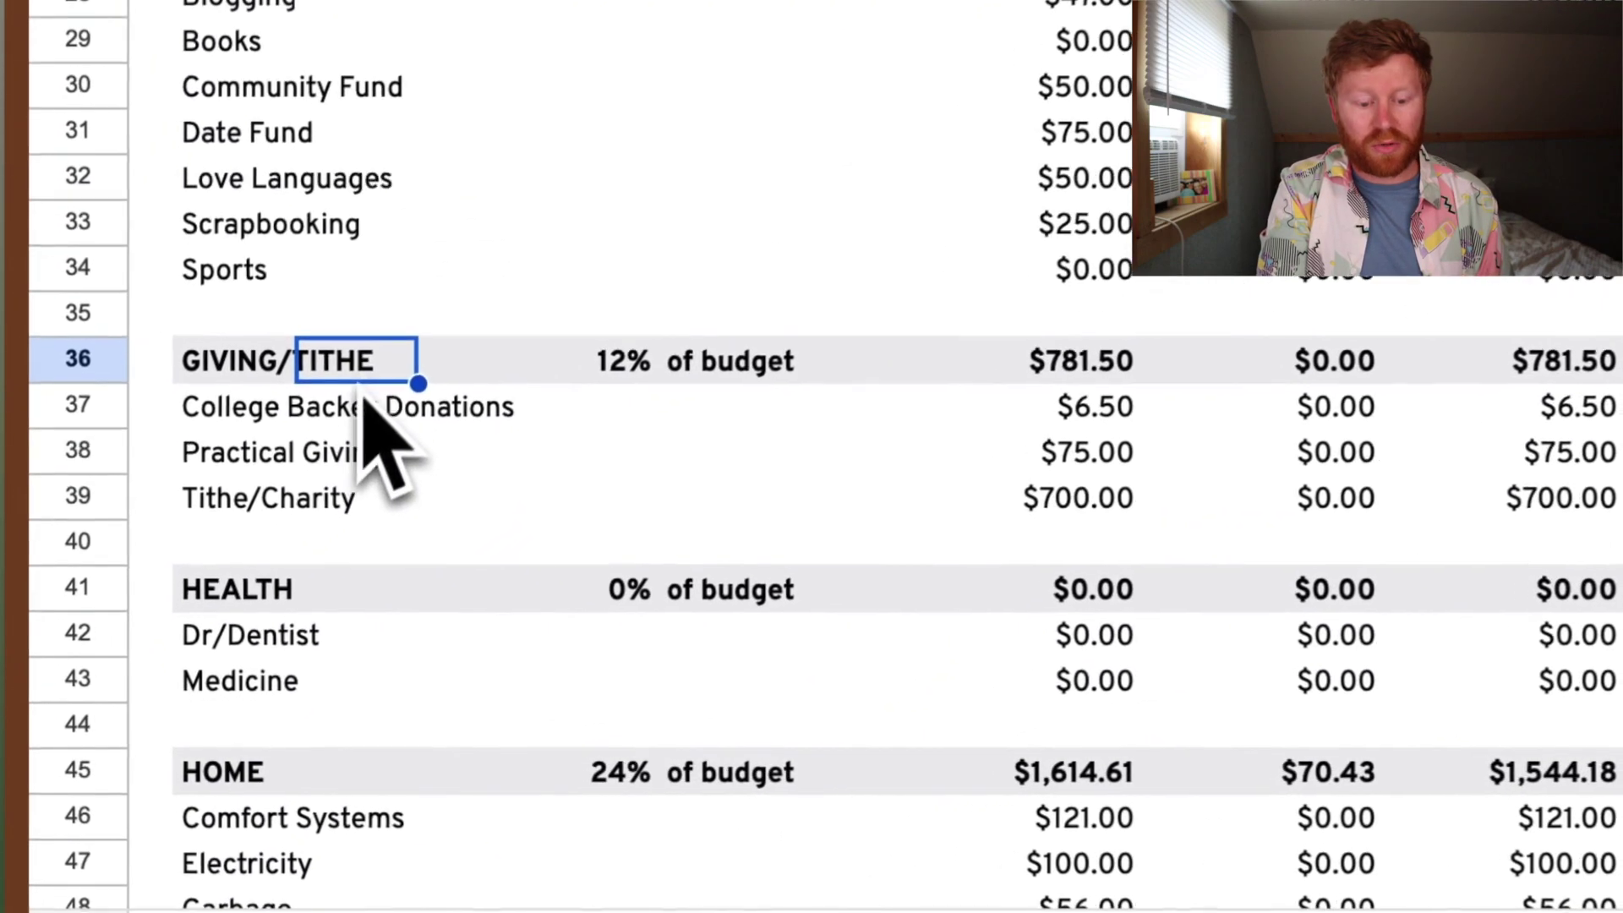
{"action": "left_click", "coordinate": [179, 590]}
{"action": "left_click", "coordinate": [591, 441]}
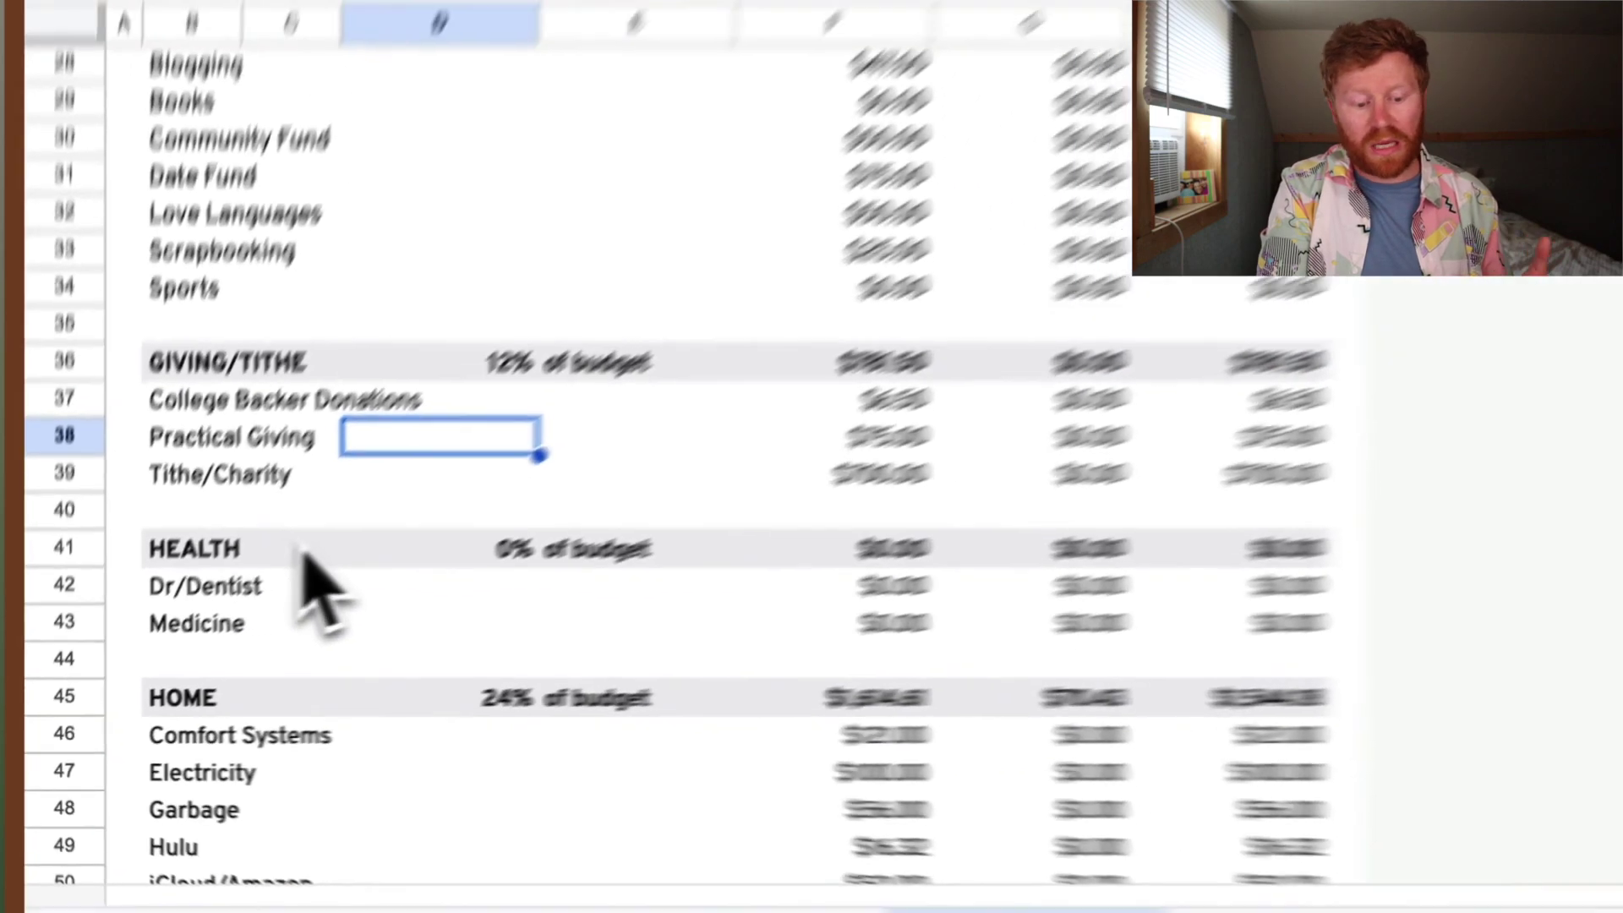
{"action": "scroll", "coordinate": [254, 592], "scroll_direction": "down", "scroll_amount": 6}
{"action": "scroll", "coordinate": [228, 655], "scroll_direction": "down", "scroll_amount": 6}
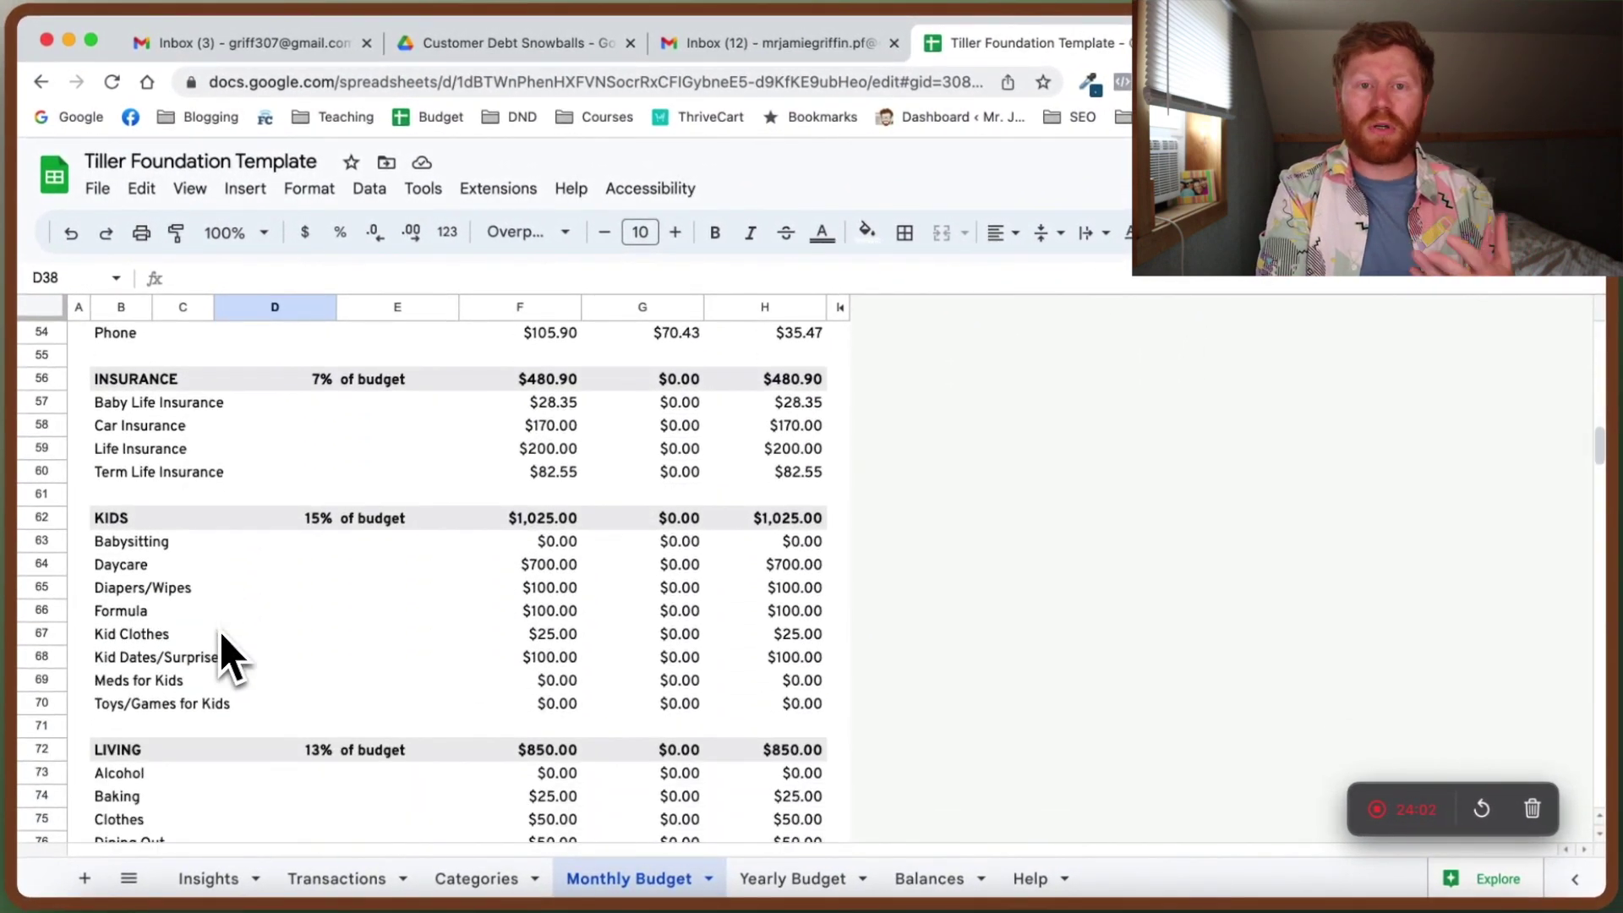
{"action": "scroll", "coordinate": [224, 655], "scroll_direction": "down", "scroll_amount": 4}
{"action": "scroll", "coordinate": [481, 598], "scroll_direction": "up", "scroll_amount": 20}
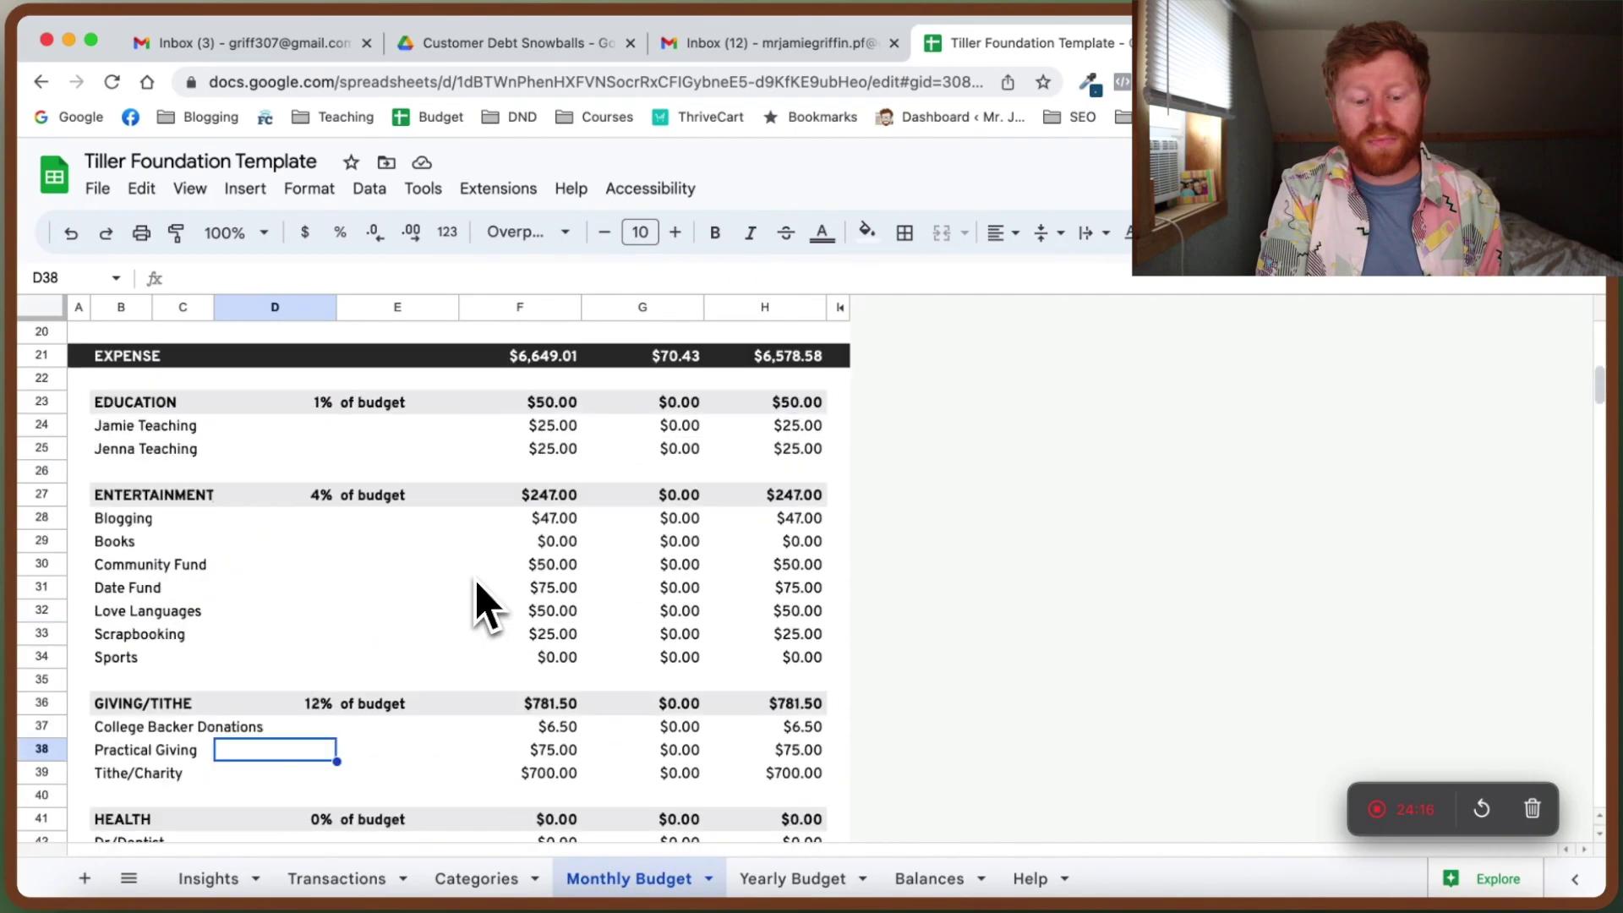
{"action": "scroll", "coordinate": [482, 598], "scroll_direction": "down", "scroll_amount": 3}
{"action": "left_click", "coordinate": [561, 522]}
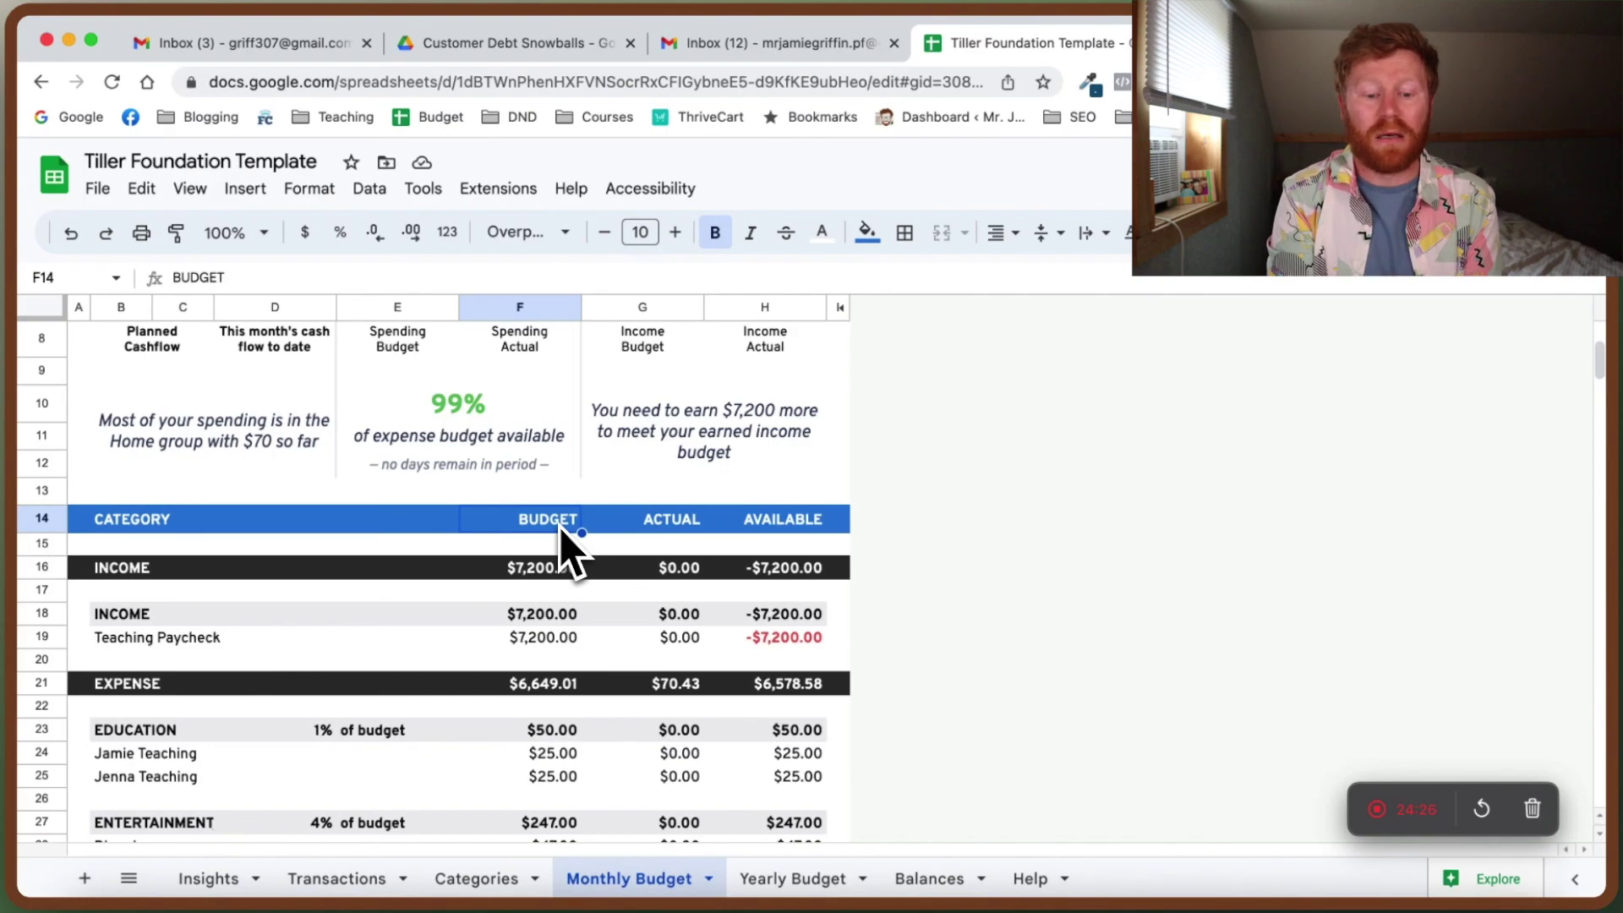
Review the Monthly Budget's ACTUAL column, then move to the Transactions sheet
{"action": "scroll", "coordinate": [559, 558], "scroll_direction": "down", "scroll_amount": 3}
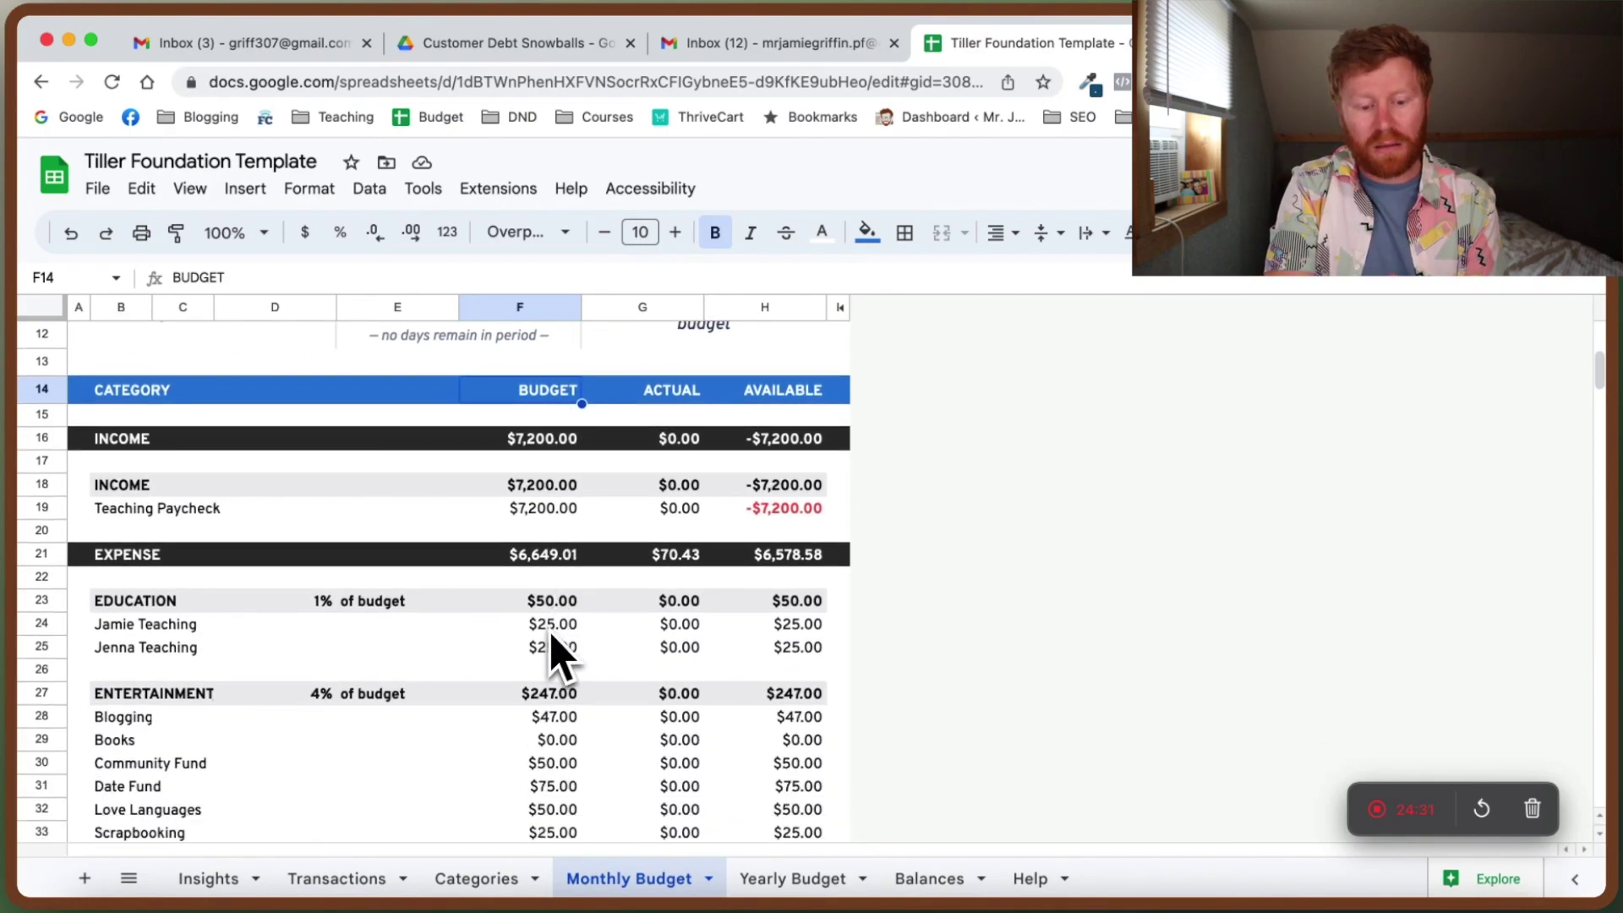
{"action": "scroll", "coordinate": [554, 676], "scroll_direction": "down", "scroll_amount": 2}
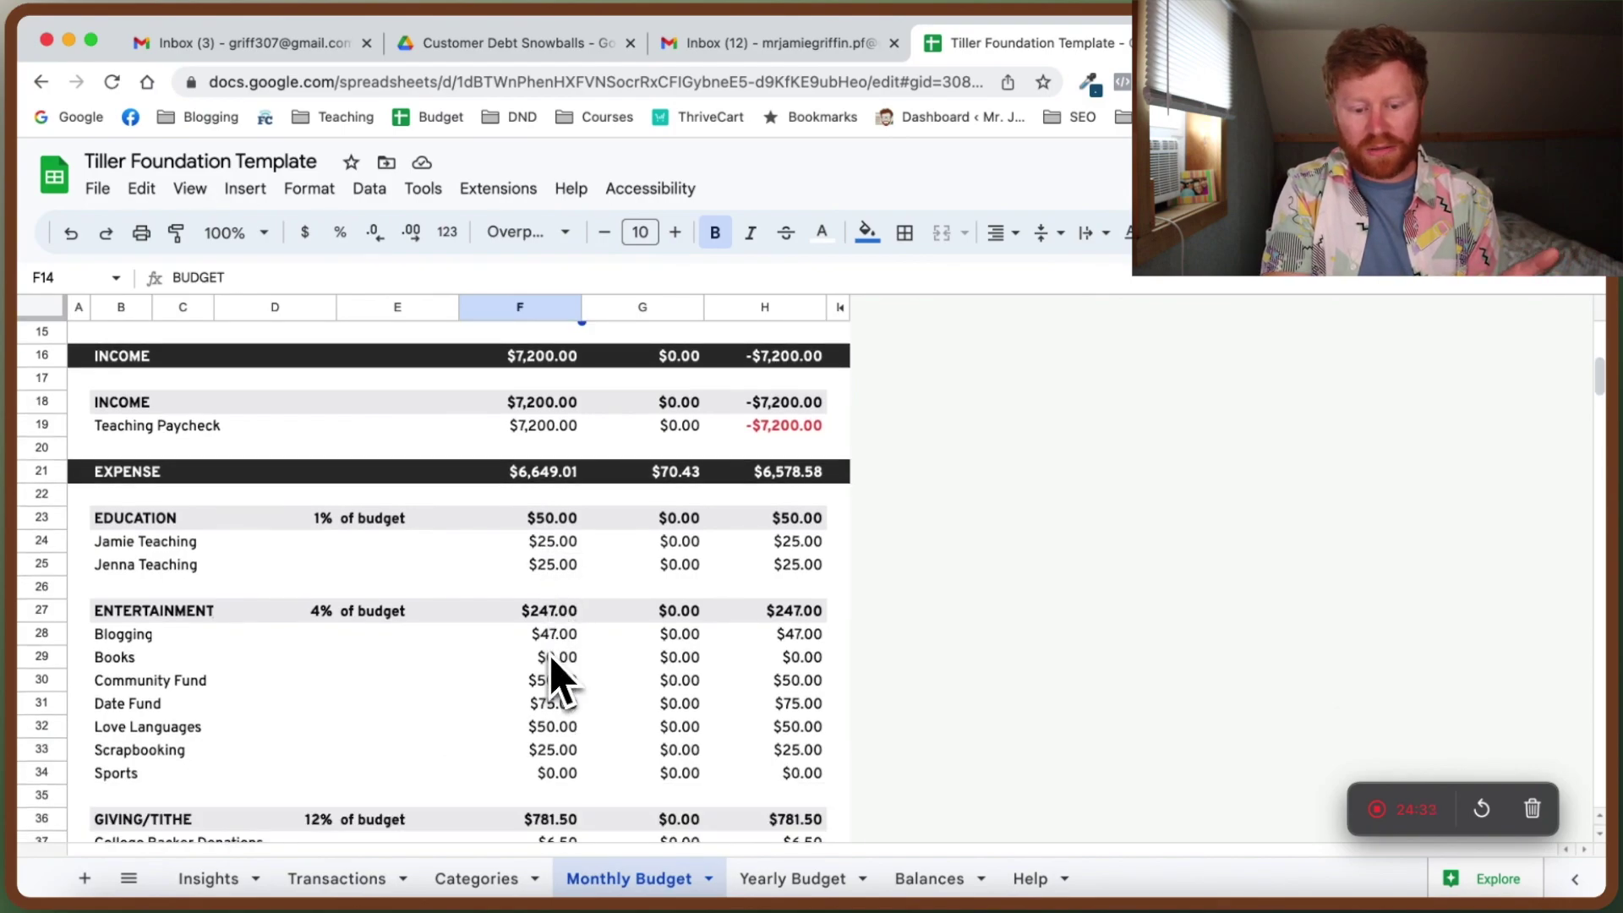
{"action": "scroll", "coordinate": [554, 671], "scroll_direction": "up", "scroll_amount": 4}
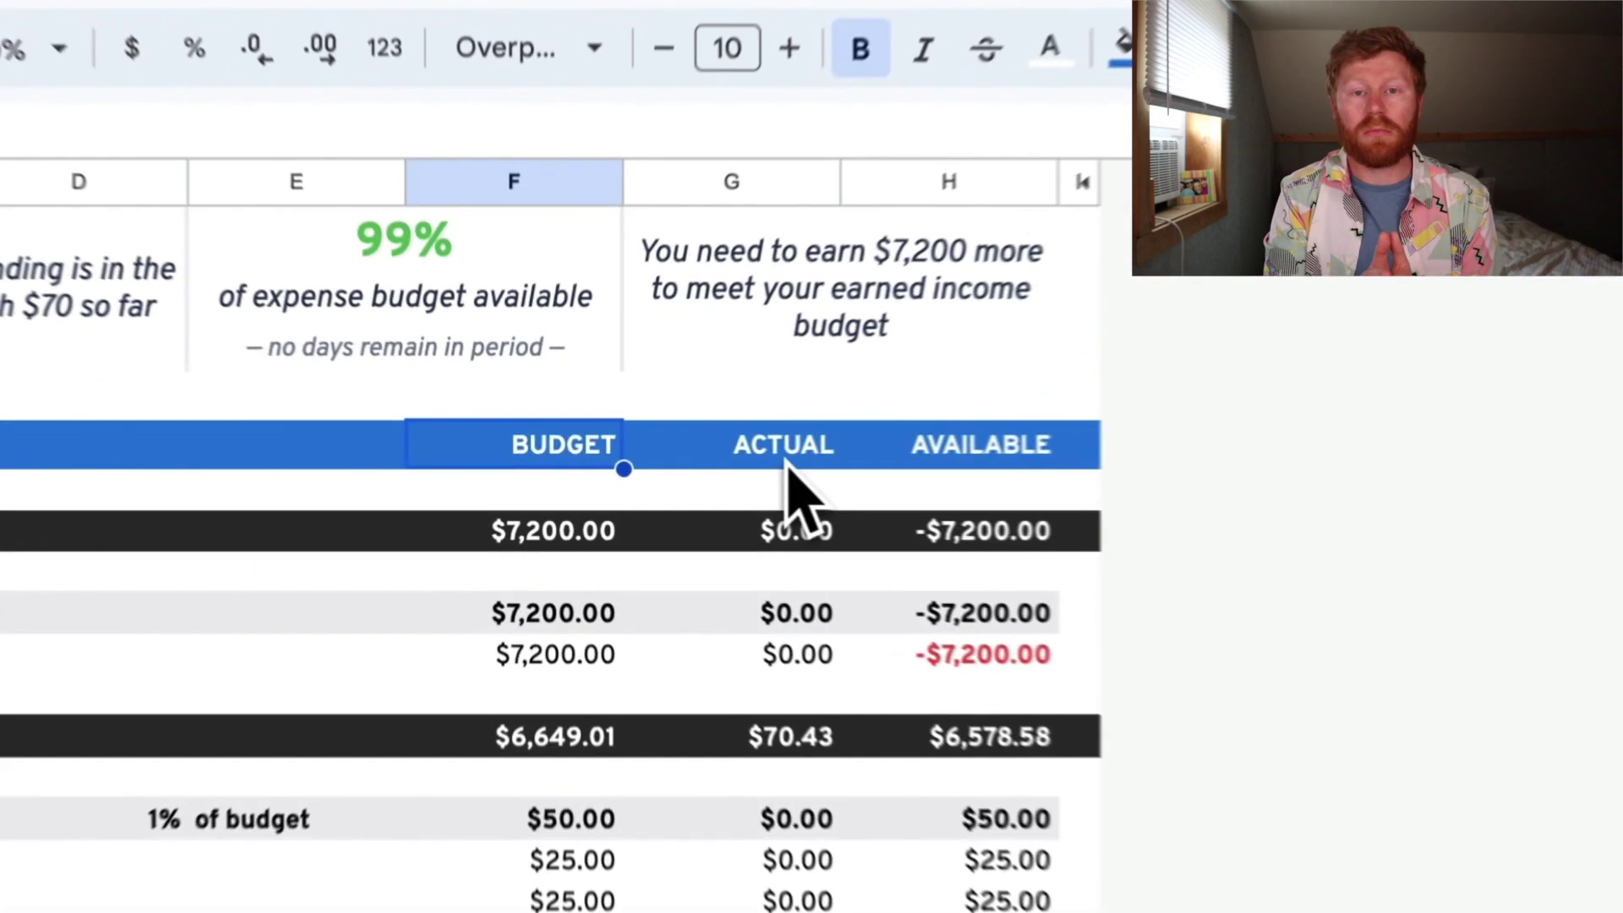
{"action": "left_click", "coordinate": [672, 461]}
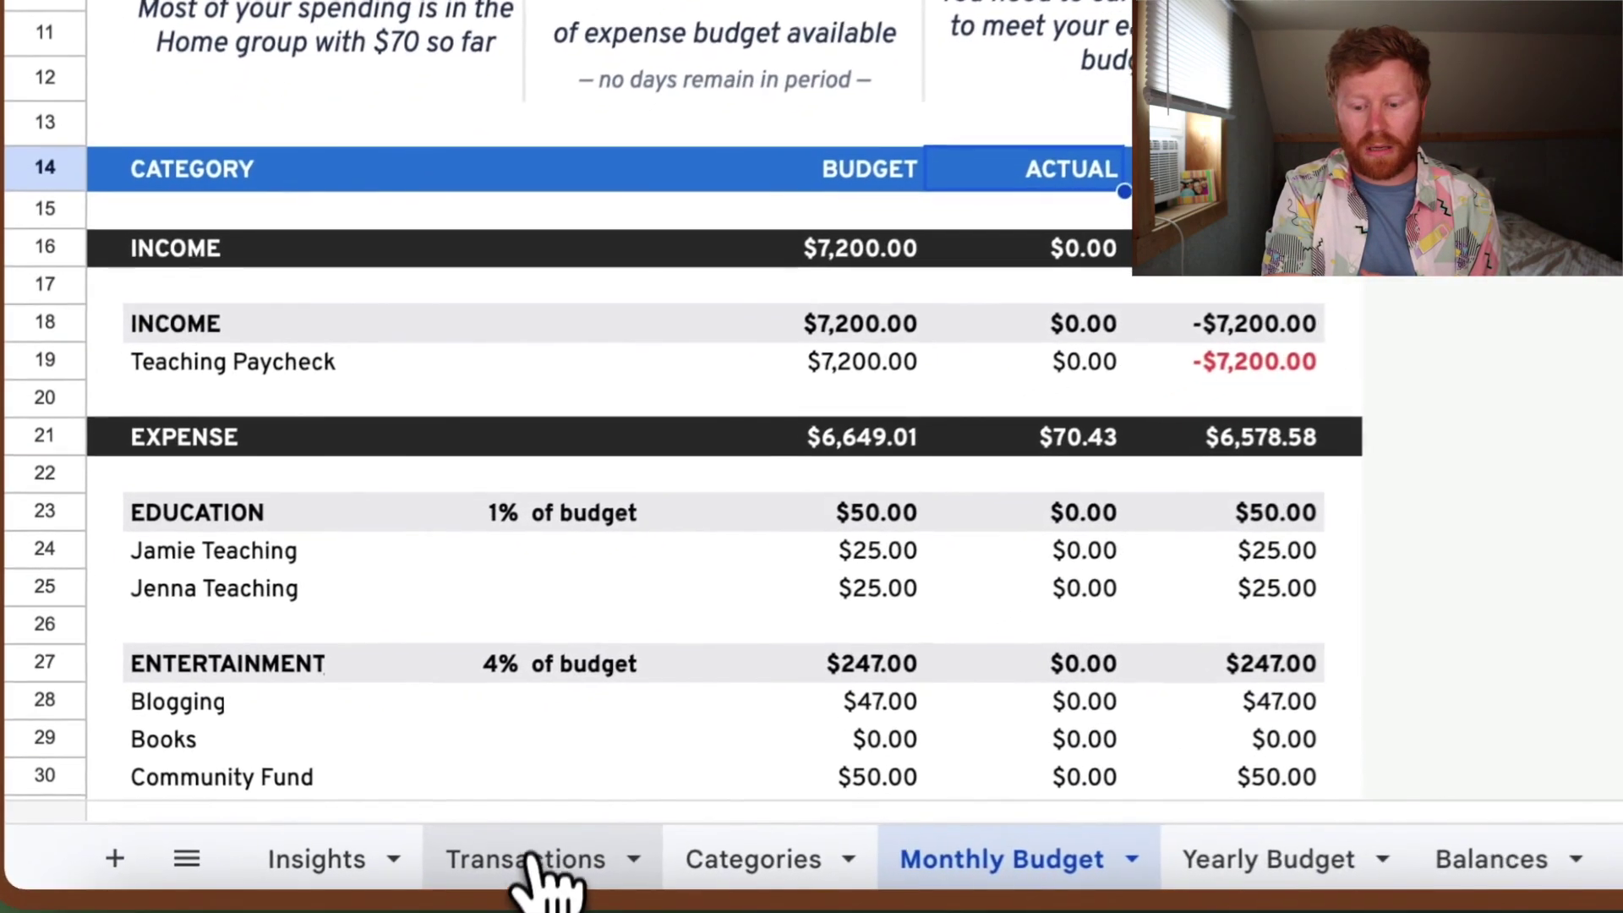
{"action": "left_click", "coordinate": [351, 880]}
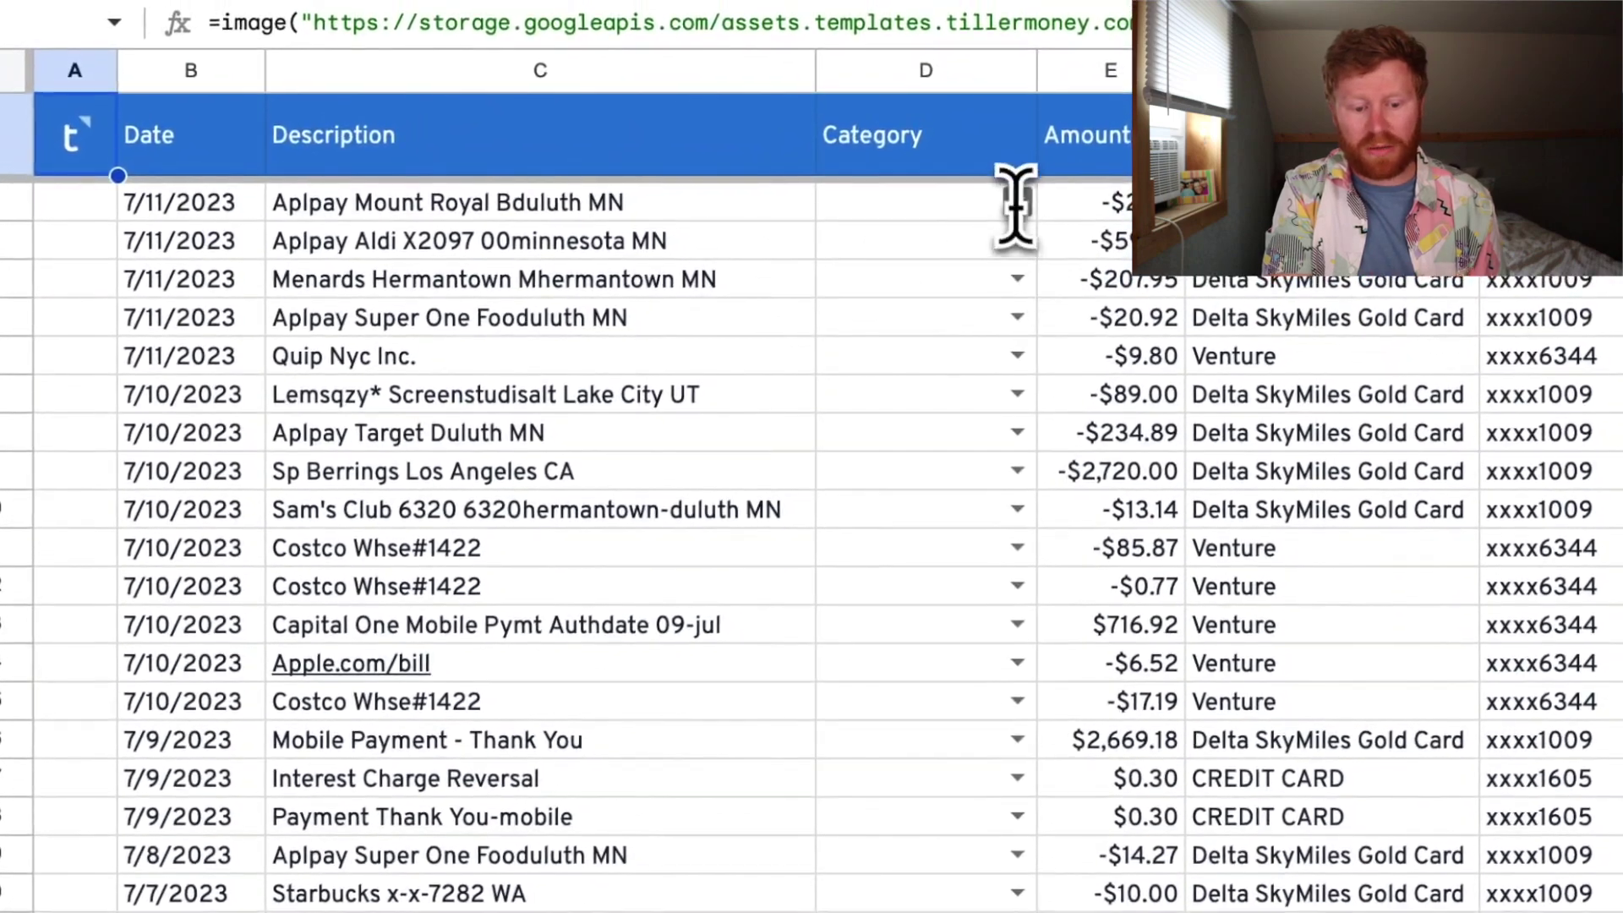
Set category D2 (Mount Royal) to Alcohol and D3 (Aldi) to Groceries
{"action": "left_click", "coordinate": [1069, 42]}
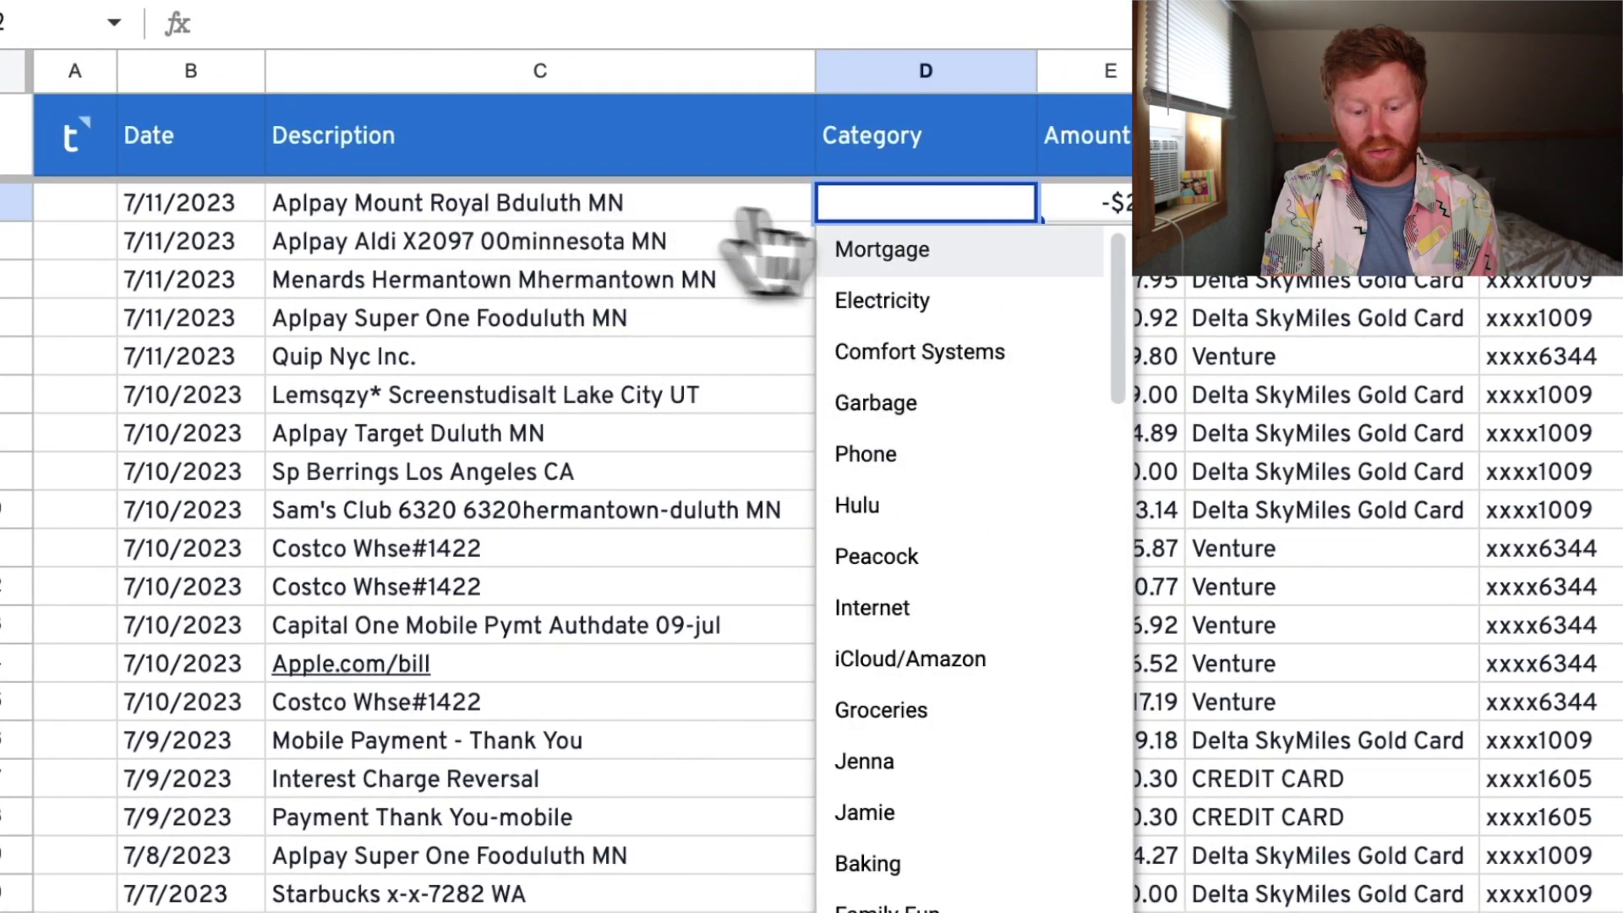
{"action": "scroll", "coordinate": [972, 422], "scroll_direction": "down", "scroll_amount": 3}
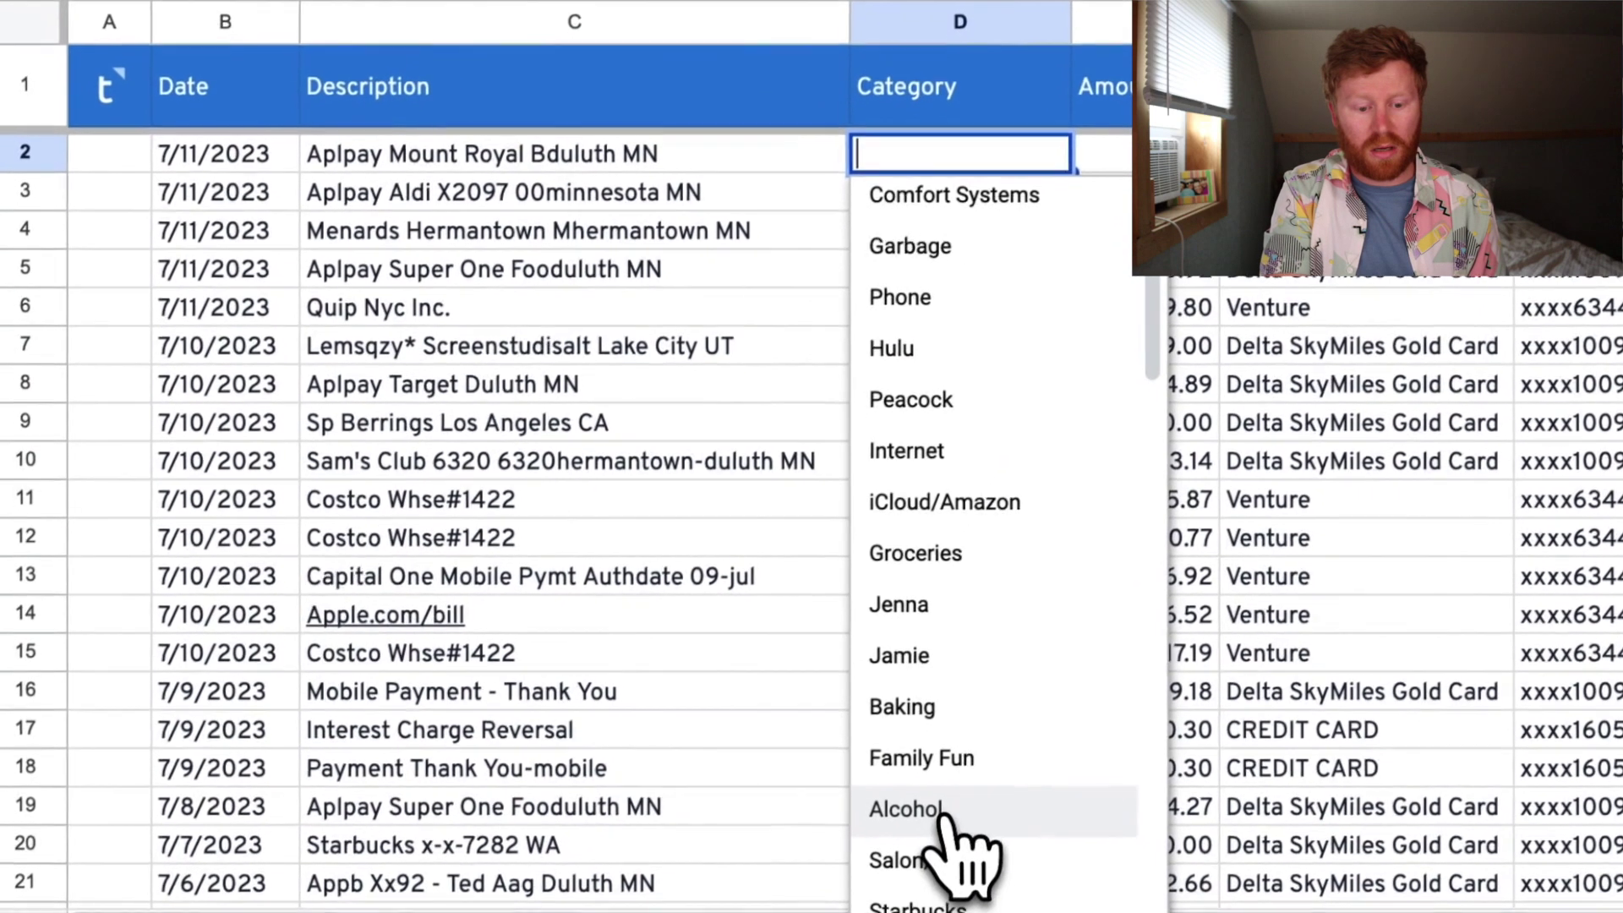
{"action": "left_click", "coordinate": [943, 810]}
{"action": "left_click", "coordinate": [788, 269]}
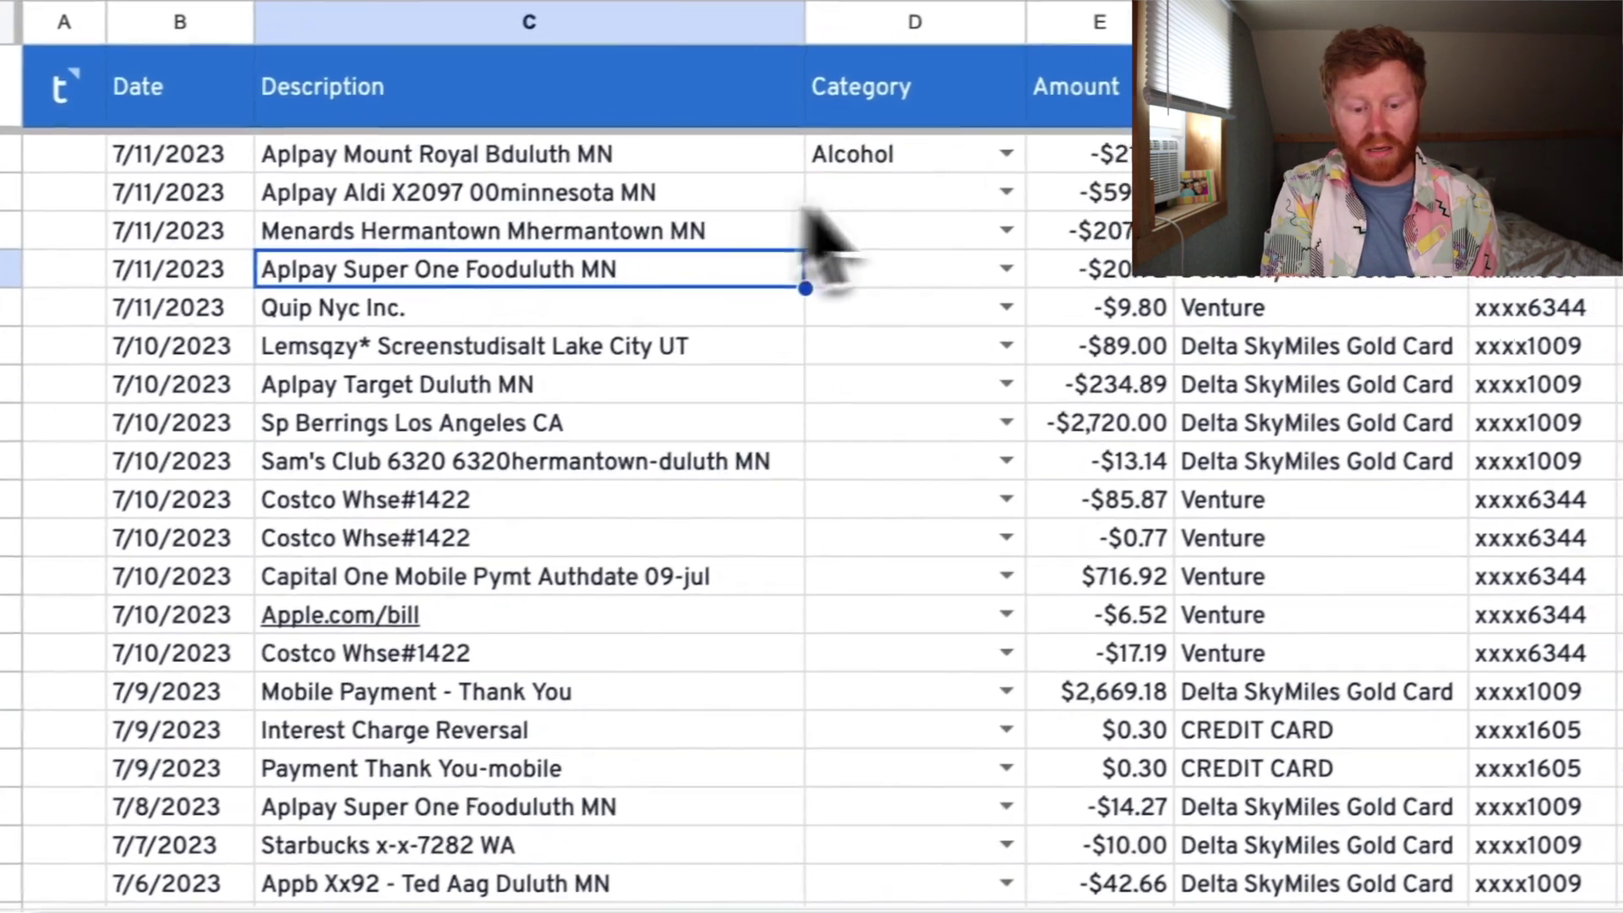
{"action": "left_click", "coordinate": [1006, 192]}
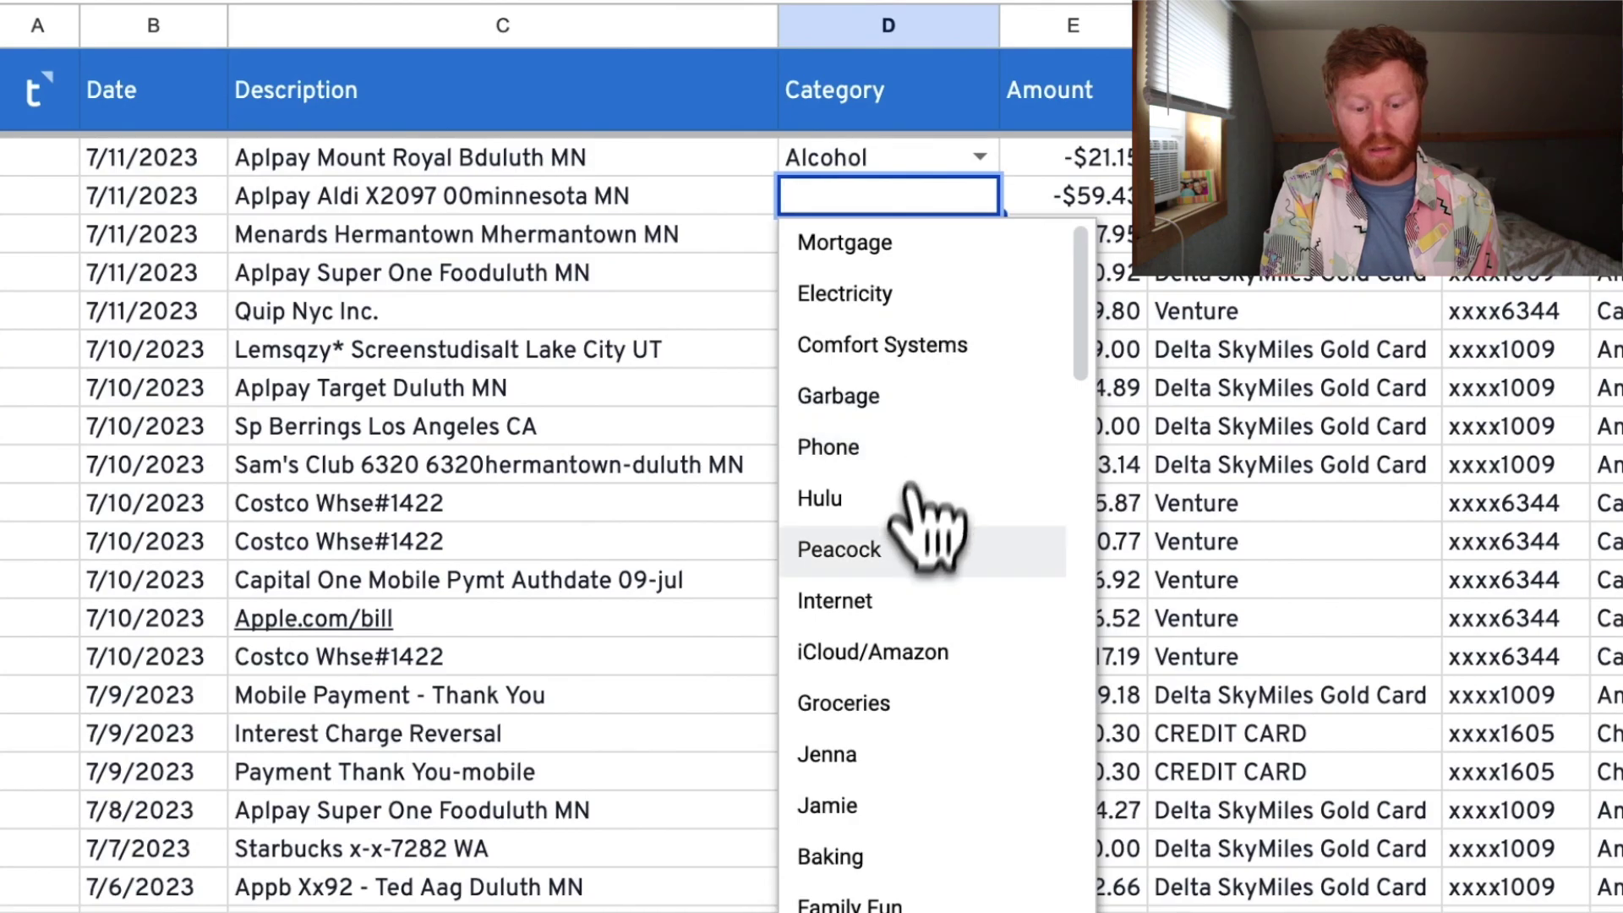
{"action": "left_click", "coordinate": [899, 702]}
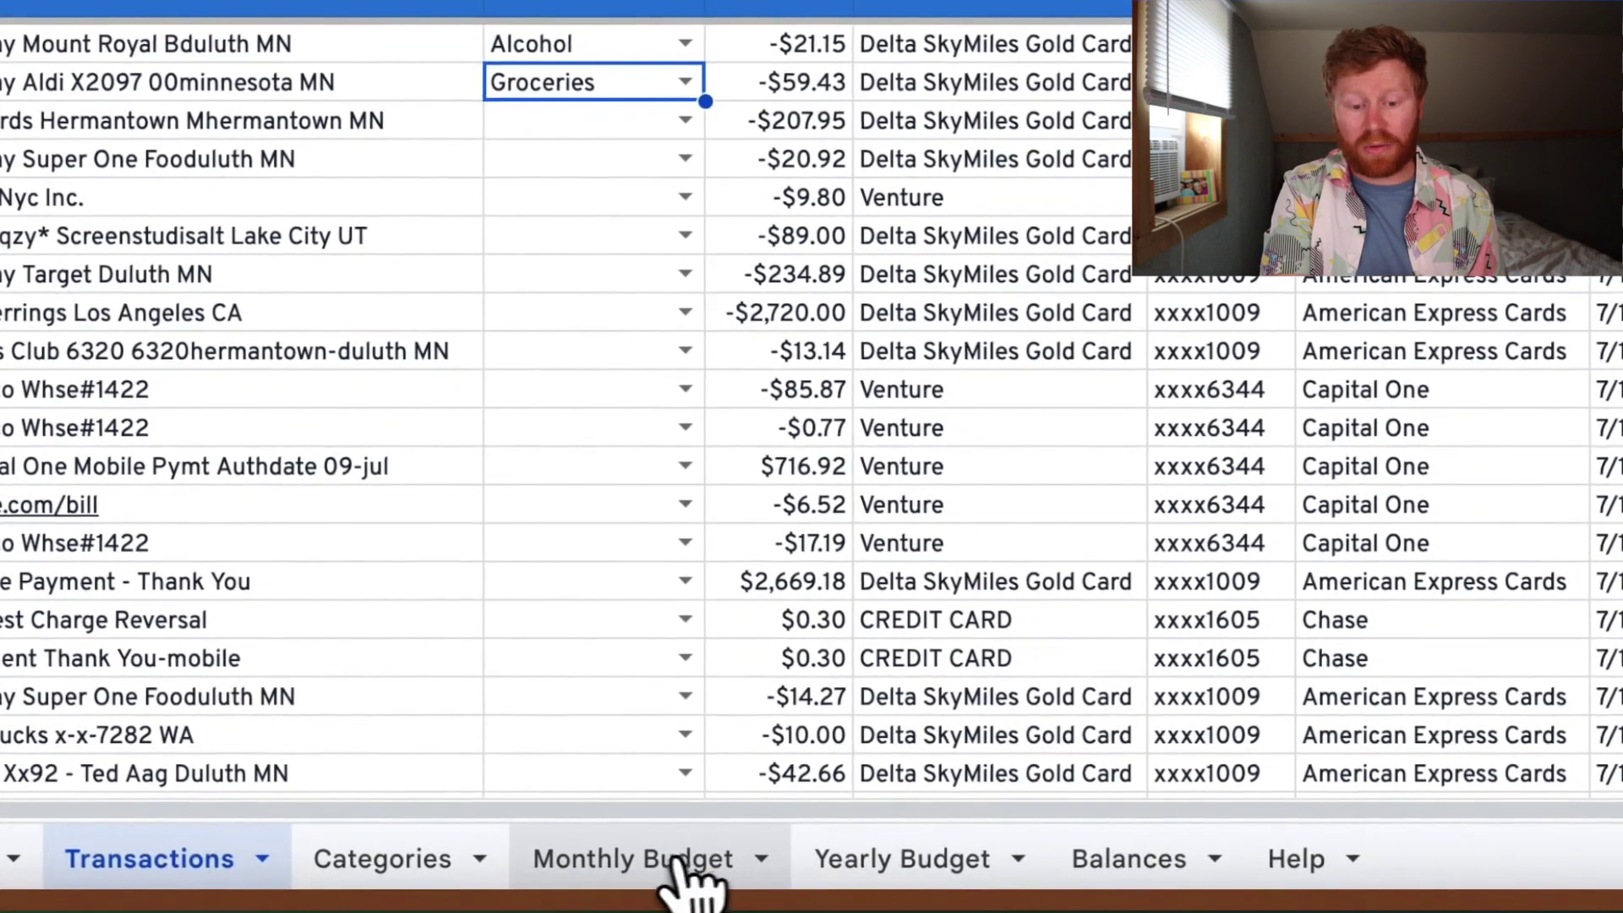
Switch the Monthly Budget sheet's Month selector to July
{"action": "left_click", "coordinate": [666, 862]}
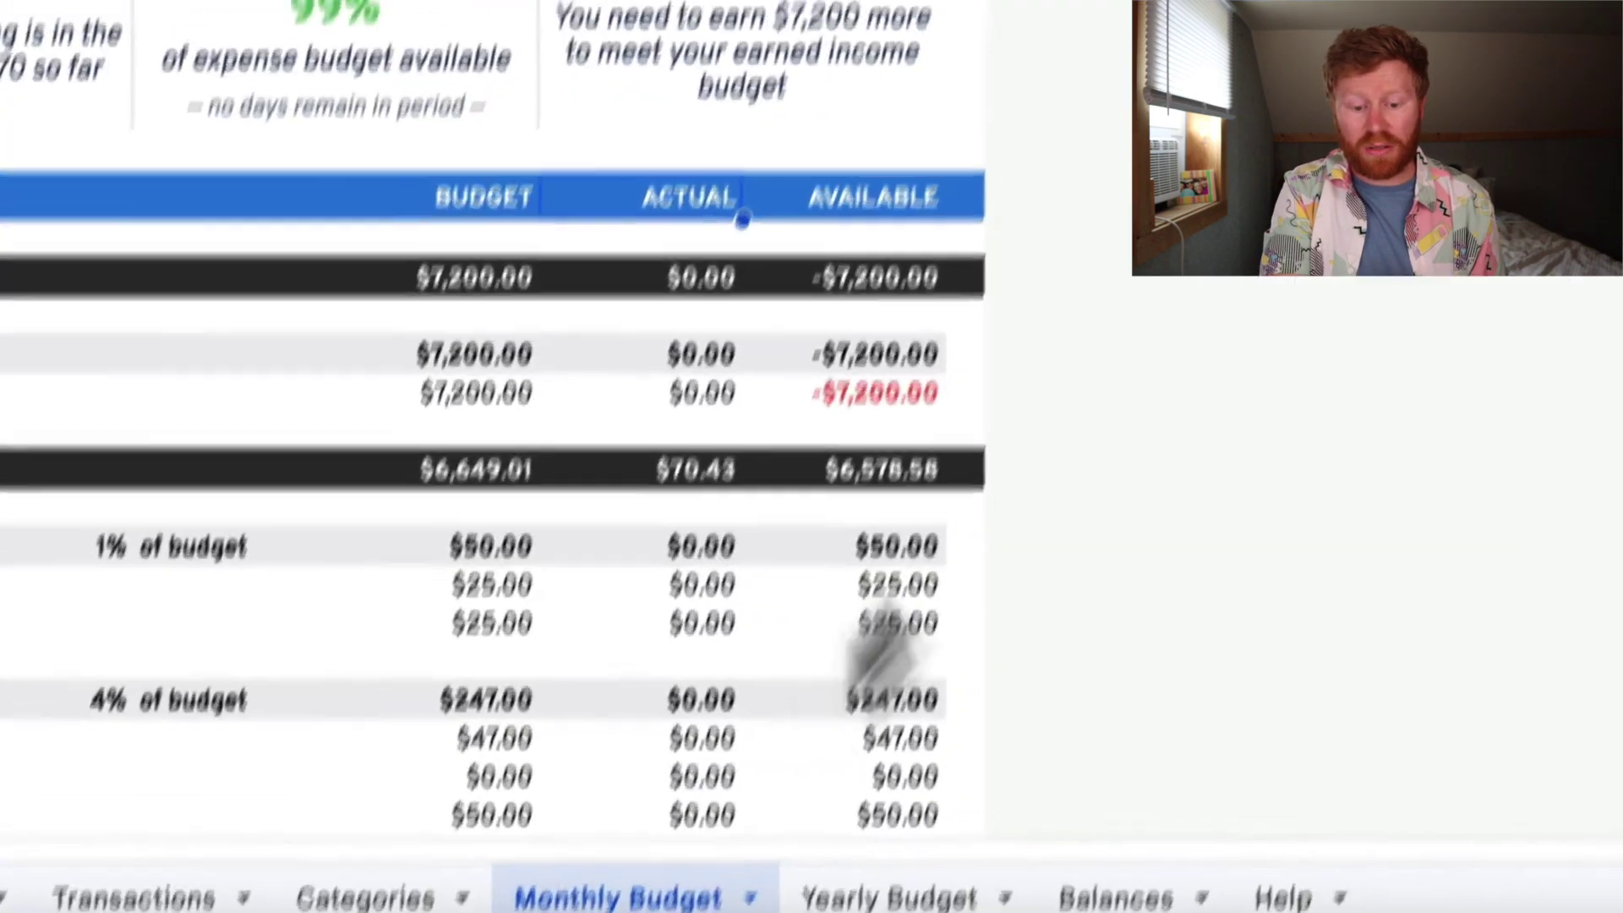
{"action": "scroll", "coordinate": [934, 169], "scroll_direction": "up", "scroll_amount": 5}
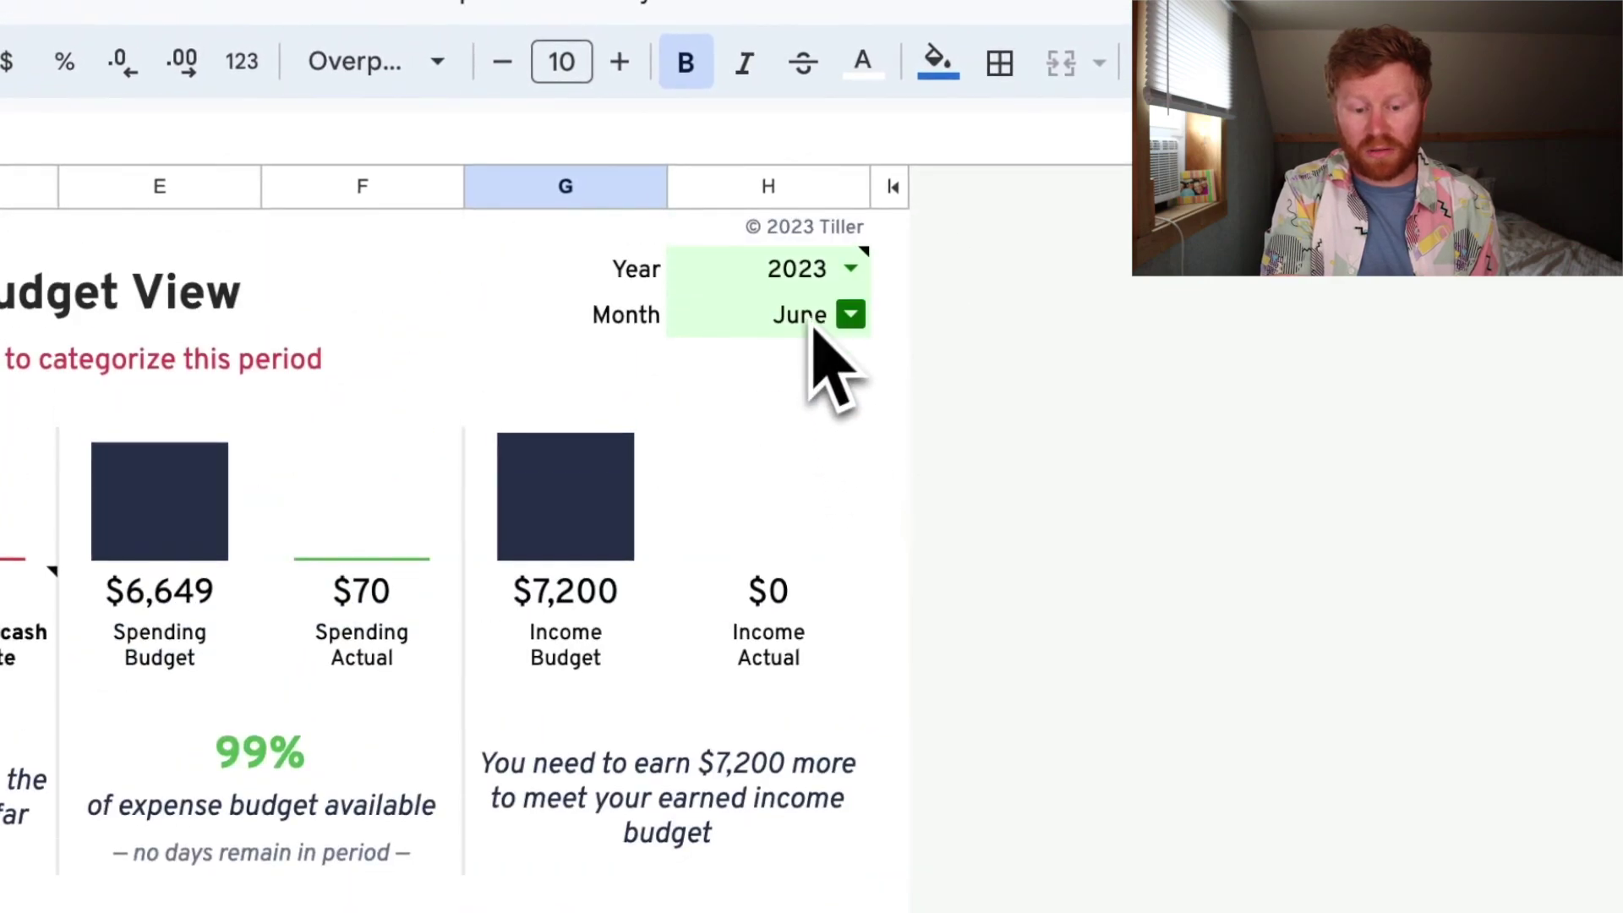
{"action": "left_click", "coordinate": [851, 313]}
{"action": "left_click", "coordinate": [707, 669]}
Check Alcohol's $21.15 actual and -$21.15 available, and Groceries' $59.43 actual with $440.57 left
{"action": "scroll", "coordinate": [676, 643], "scroll_direction": "down", "scroll_amount": 10}
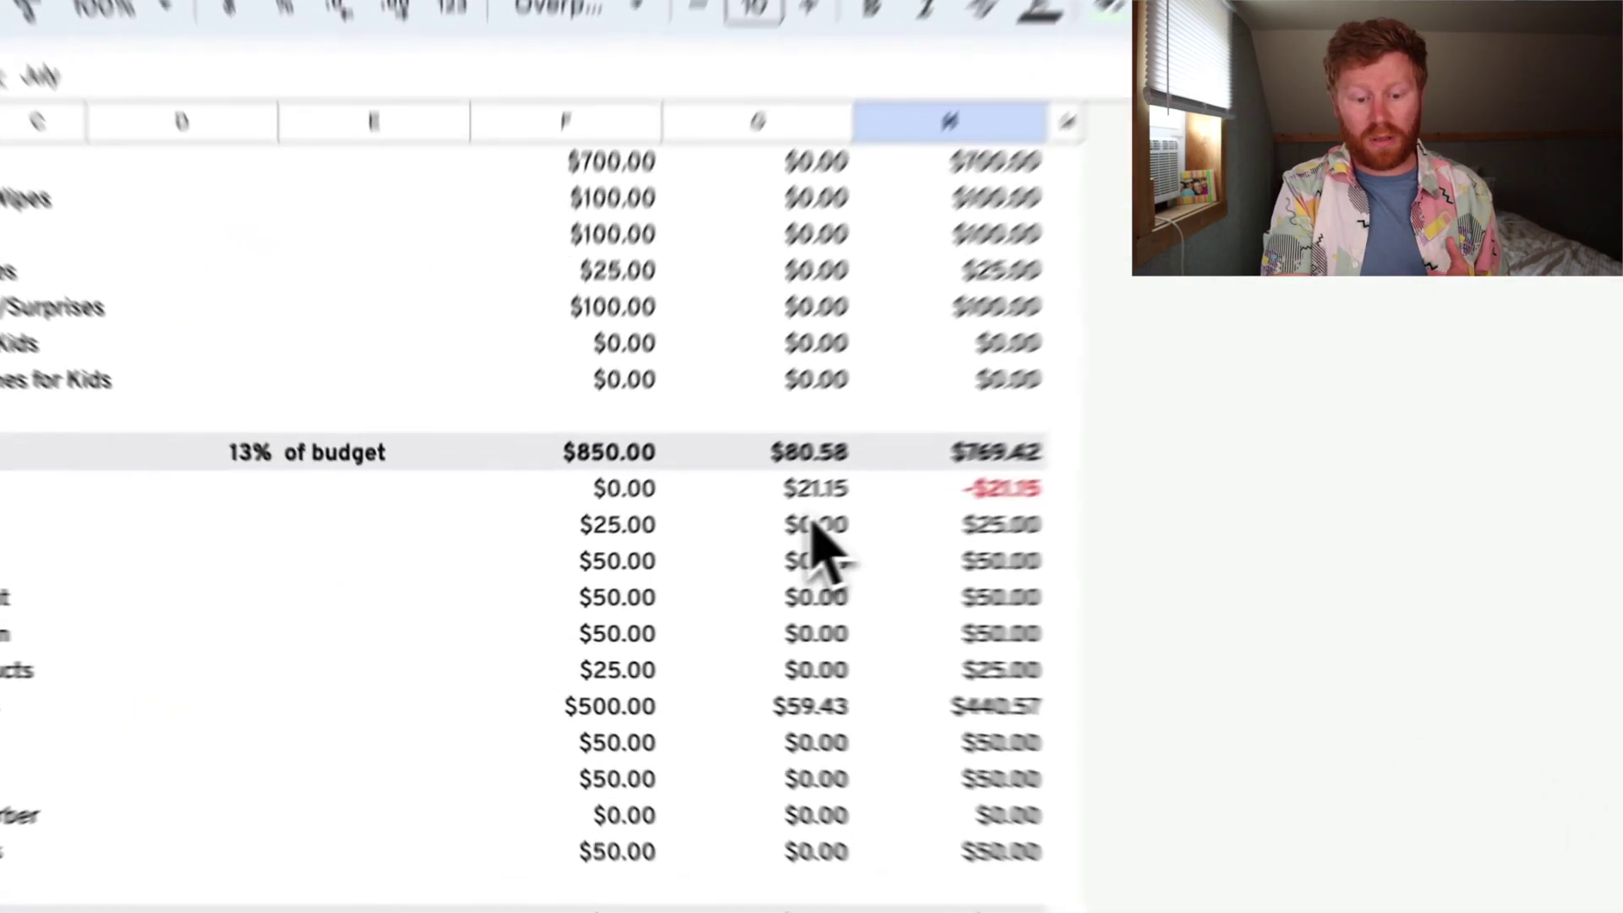
{"action": "left_click", "coordinate": [624, 592]}
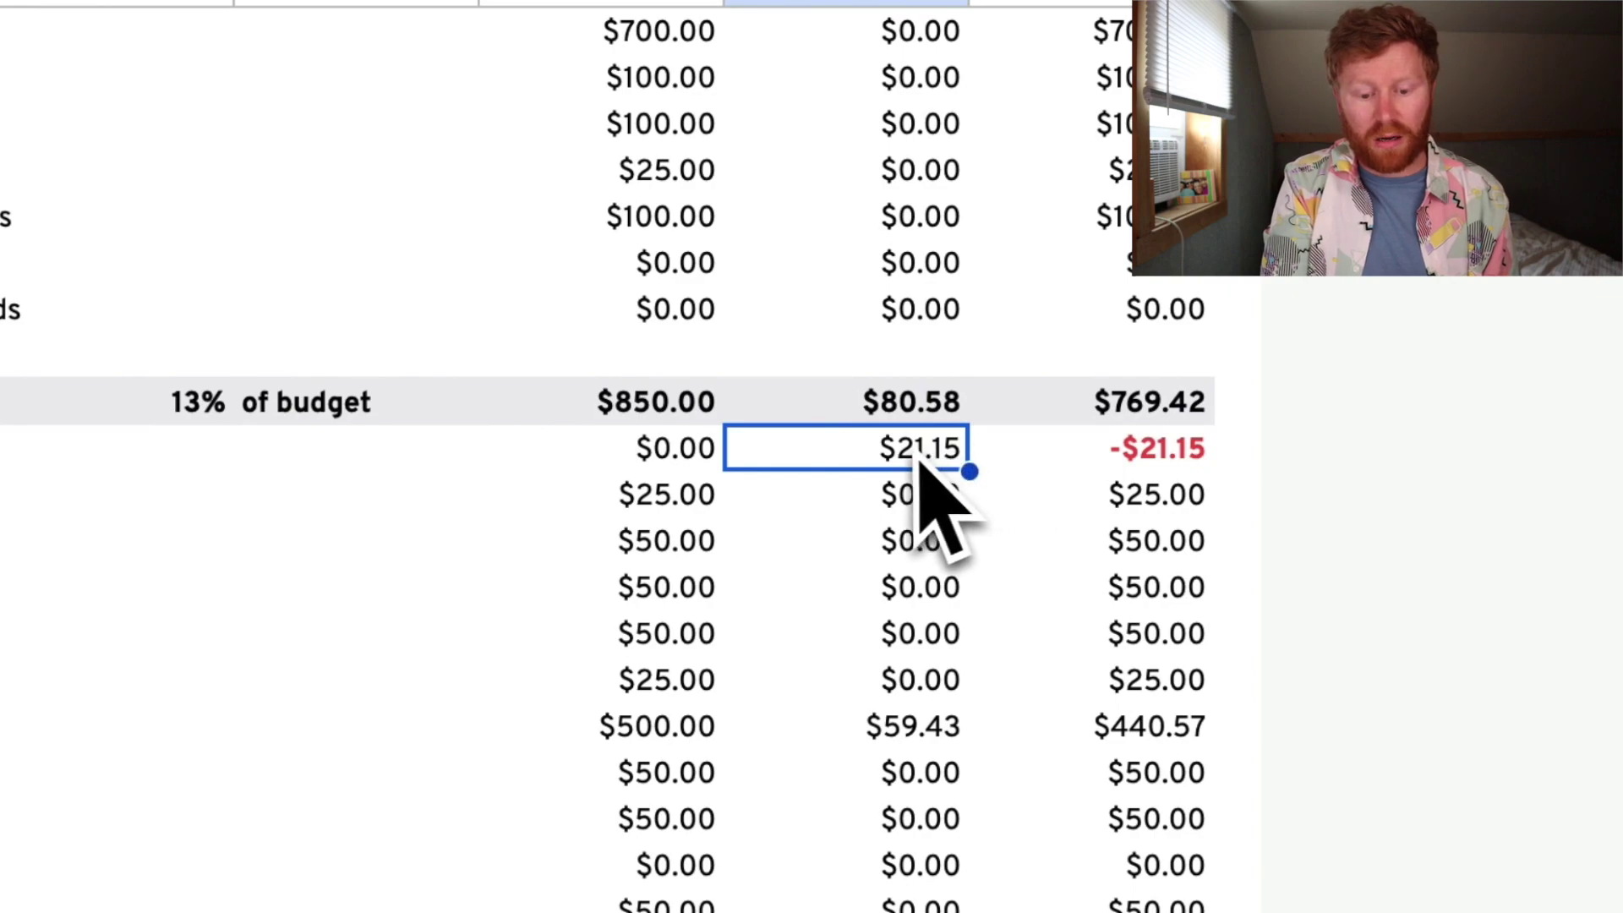
{"action": "left_click", "coordinate": [681, 463]}
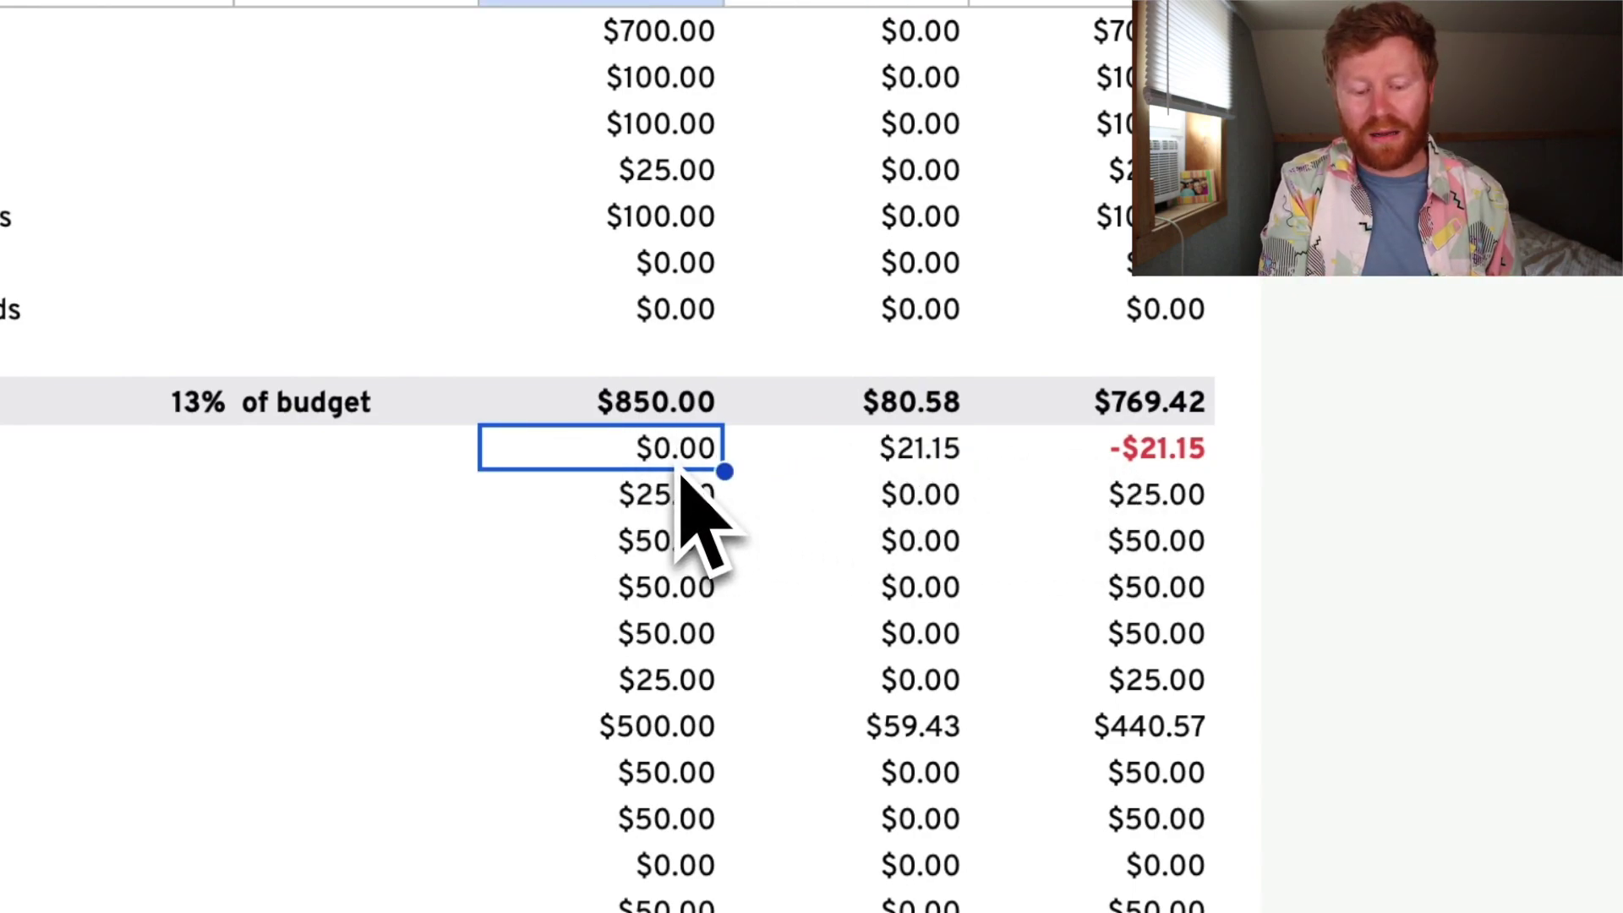
{"action": "left_click", "coordinate": [1201, 465]}
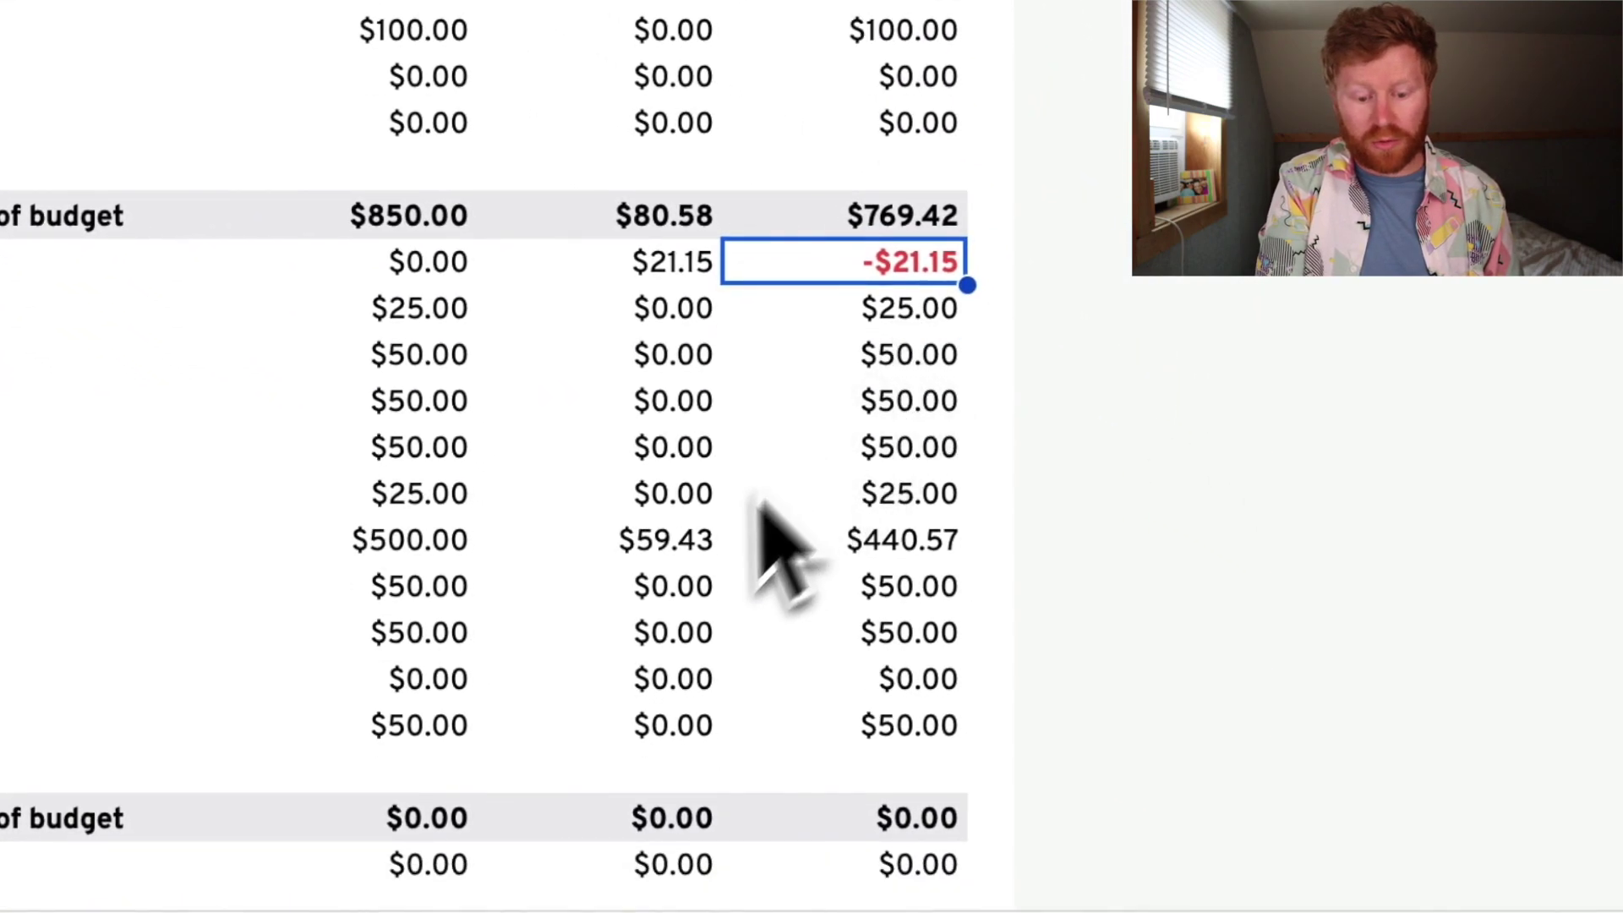
{"action": "left_click", "coordinate": [674, 592]}
{"action": "left_click", "coordinate": [674, 558]}
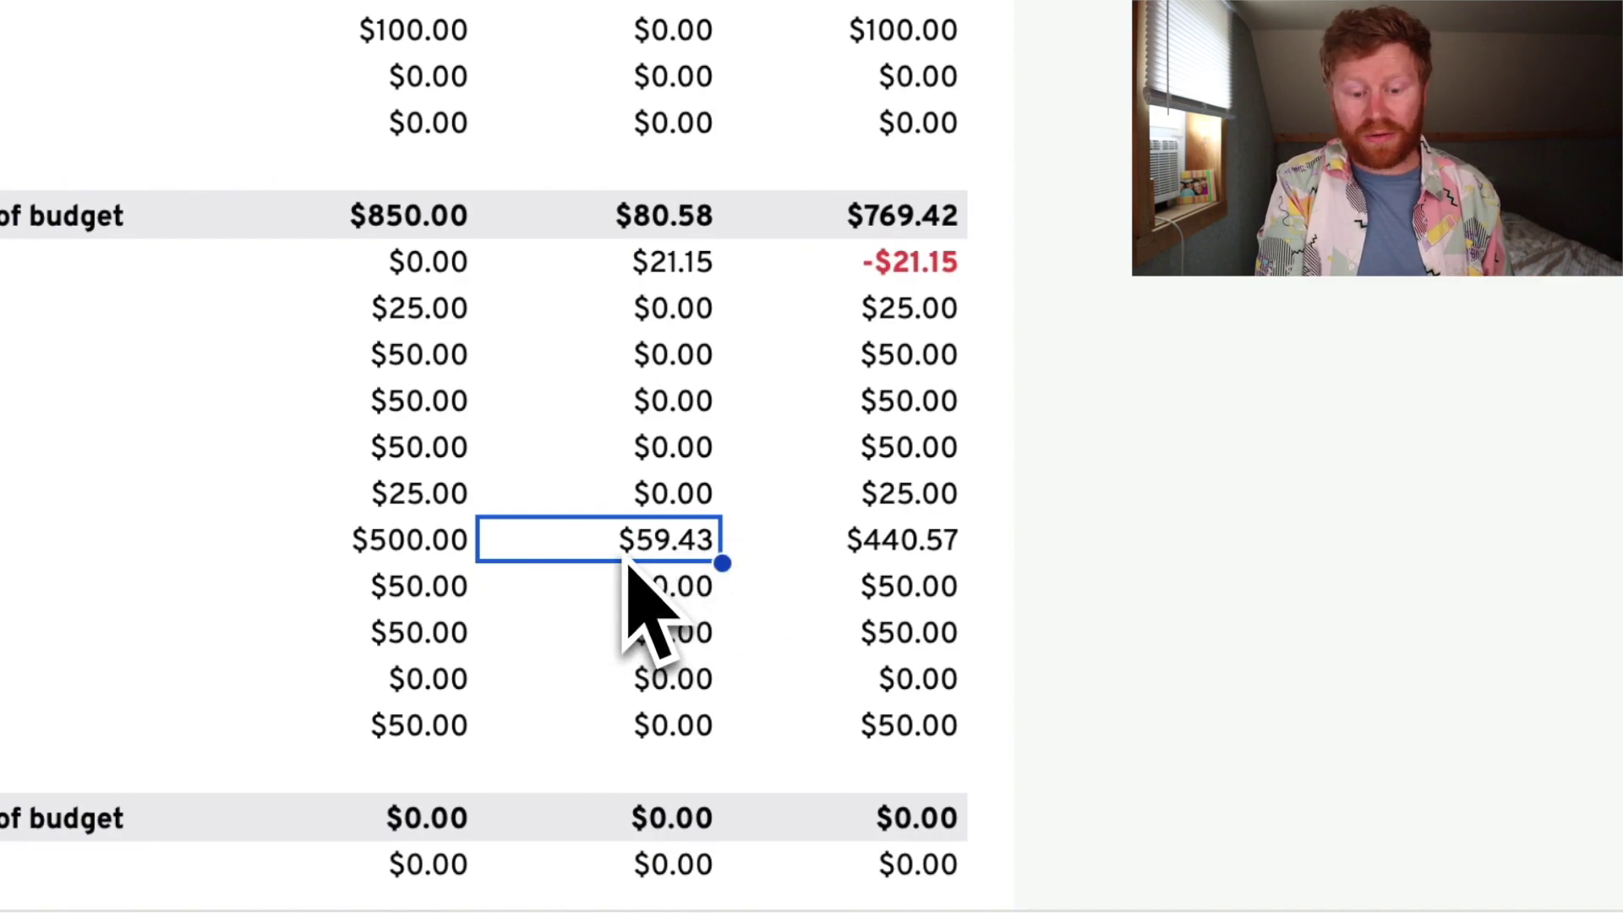
{"action": "left_click", "coordinate": [947, 554]}
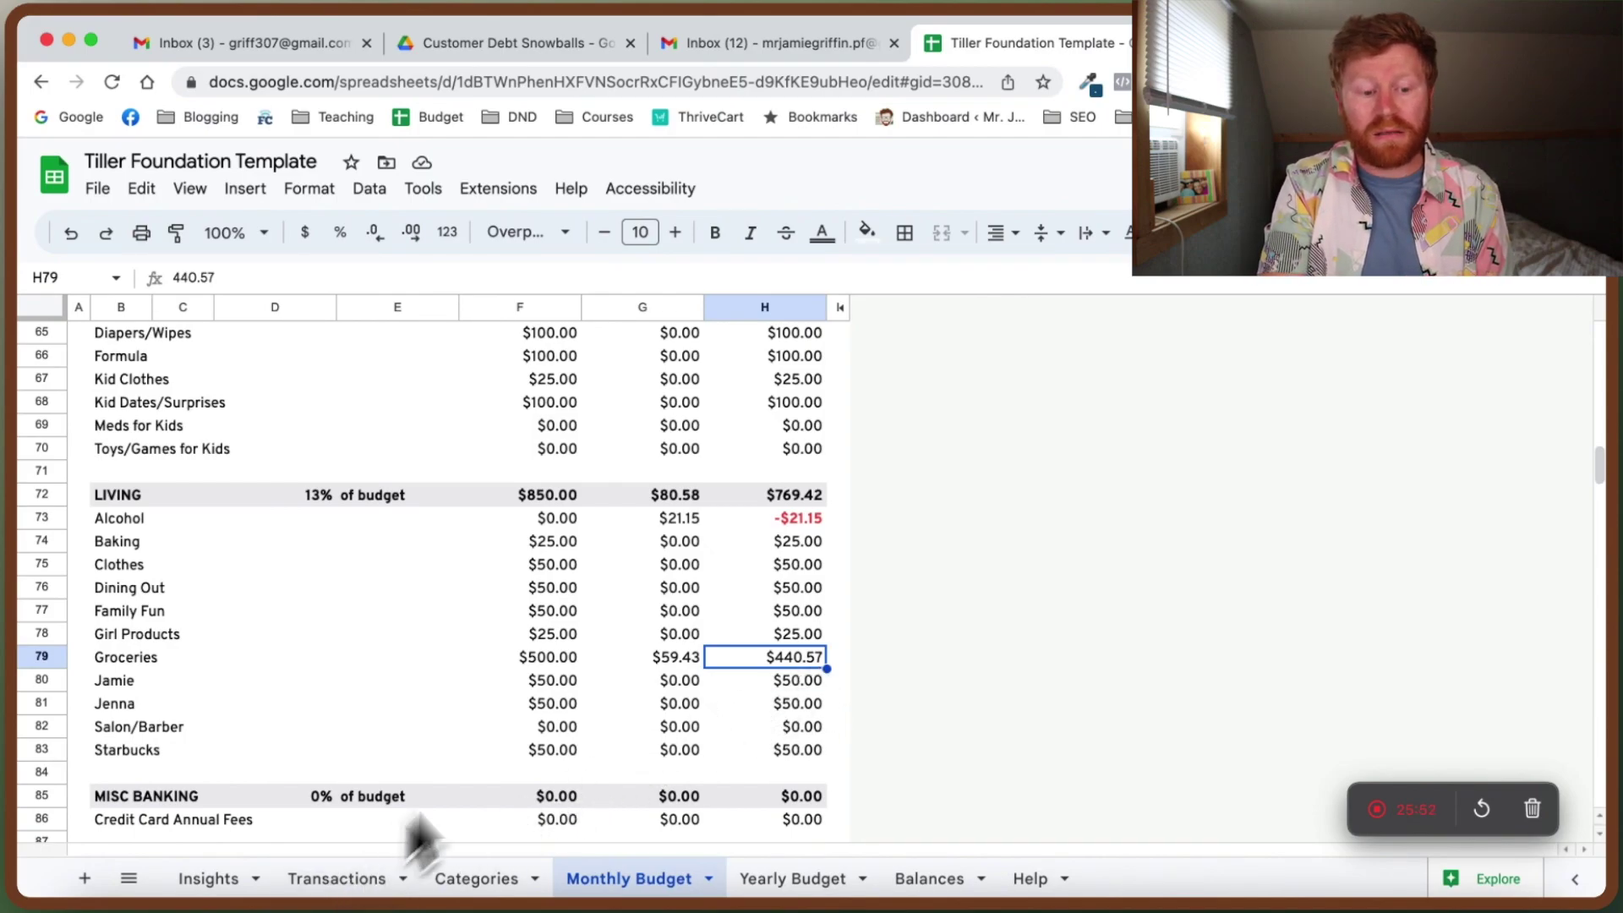
{"action": "scroll", "coordinate": [567, 708], "scroll_direction": "up", "scroll_amount": 15}
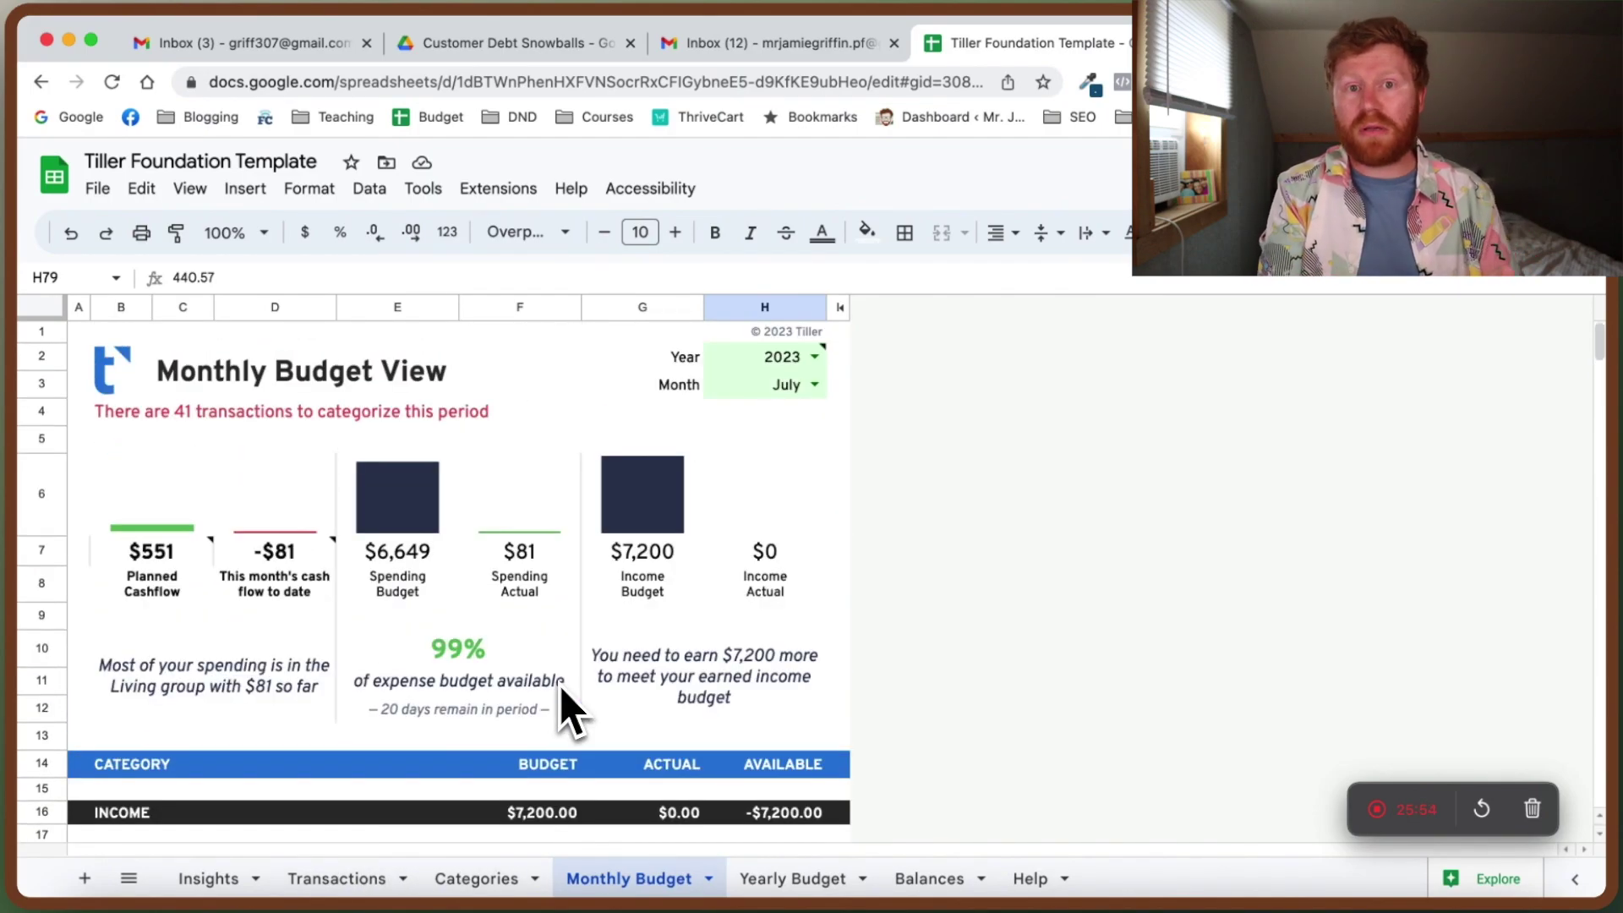